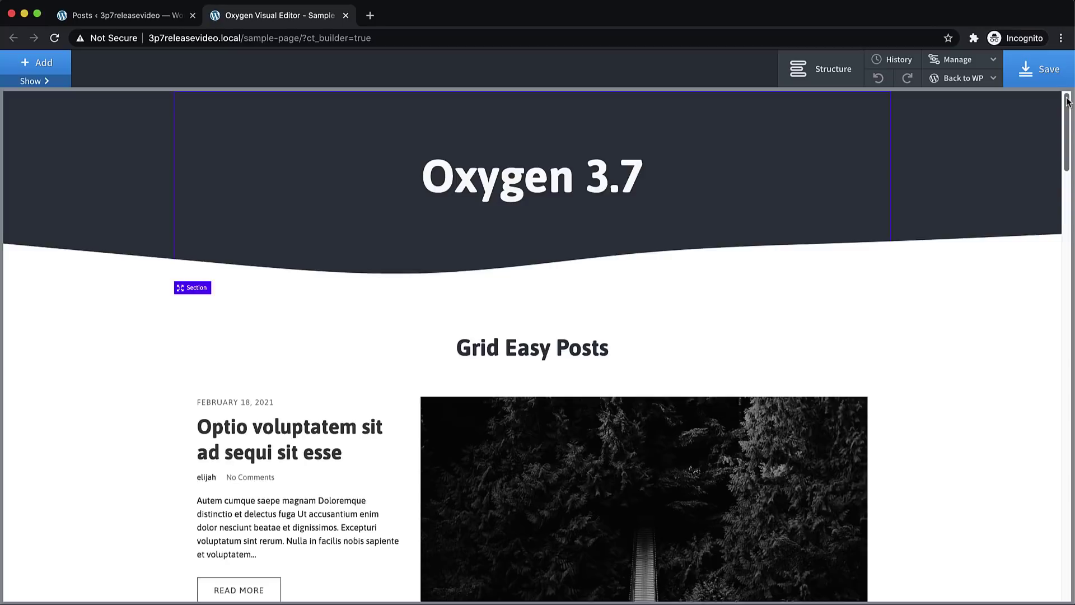
- Open the Easy Posts grid layout settings to review its 12 columns and 16 px gaps
left_click_drag(1066, 101, 1062, 146)
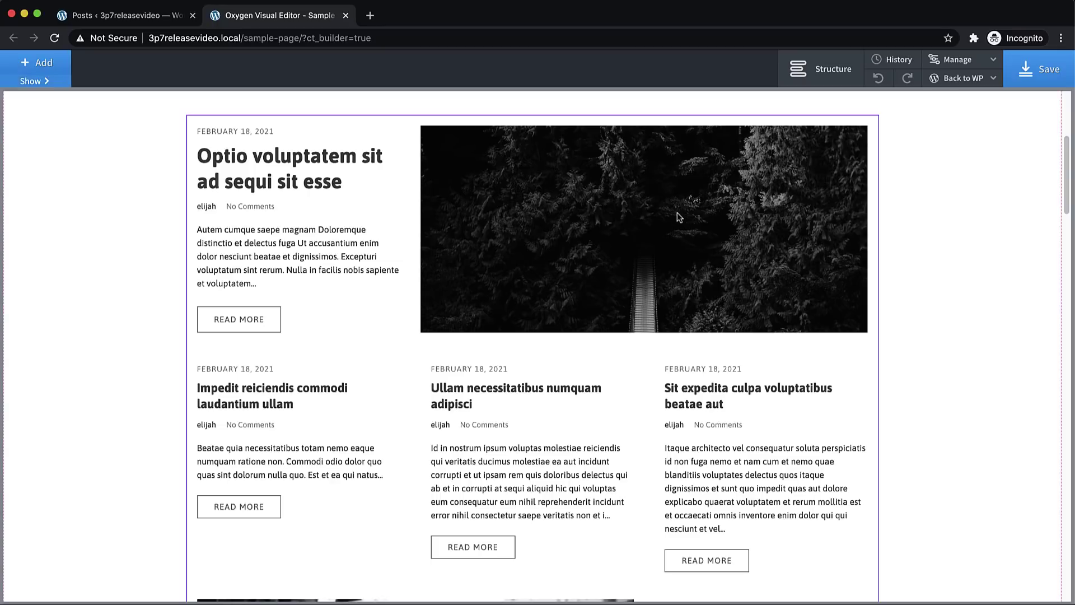
left_click(31, 81)
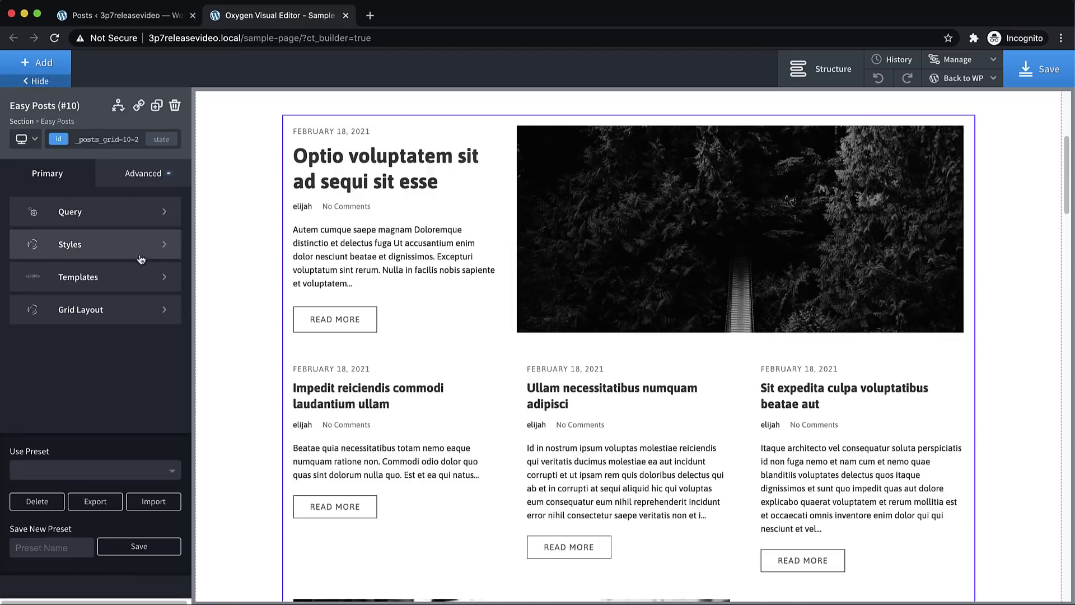
left_click(127, 315)
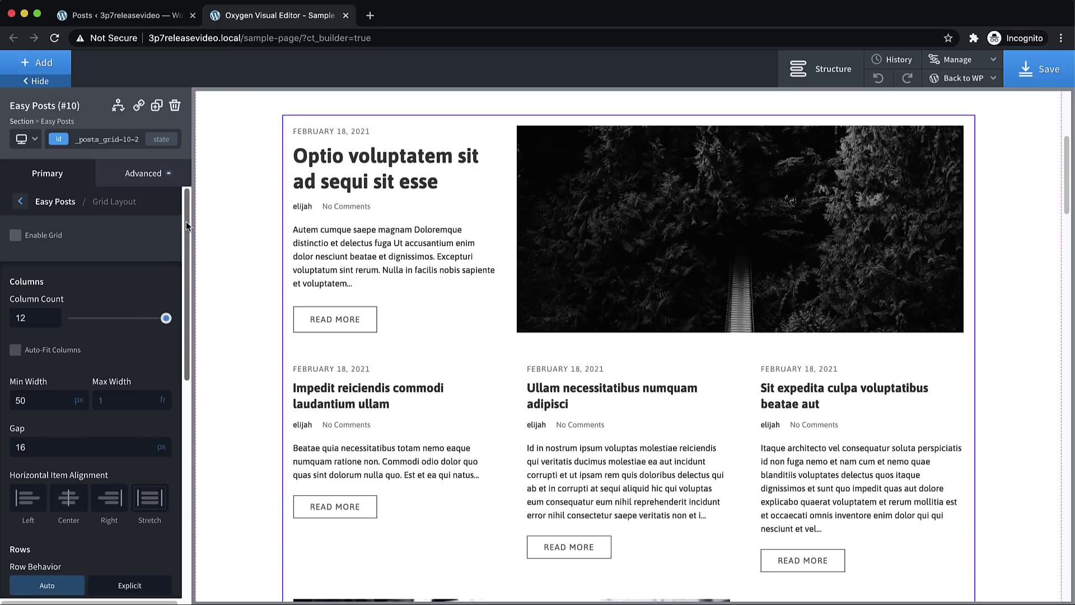
left_click_drag(186, 220, 189, 424)
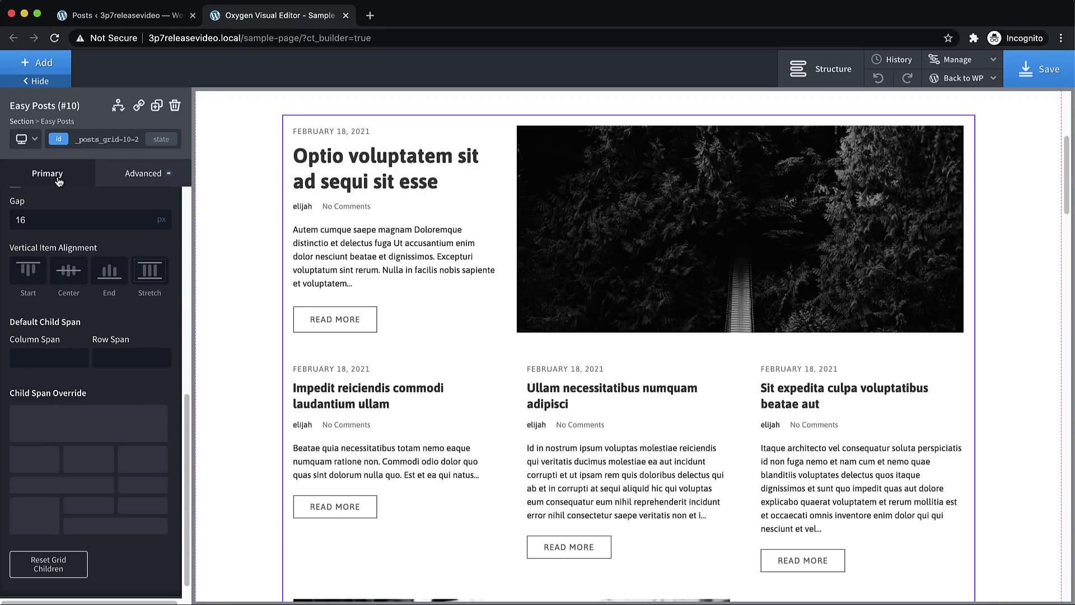
- Try the CSS Grid - Glossy preset on Easy Posts, then switch to CSS Grid - Masonry
scroll(56, 236, "up", 5)
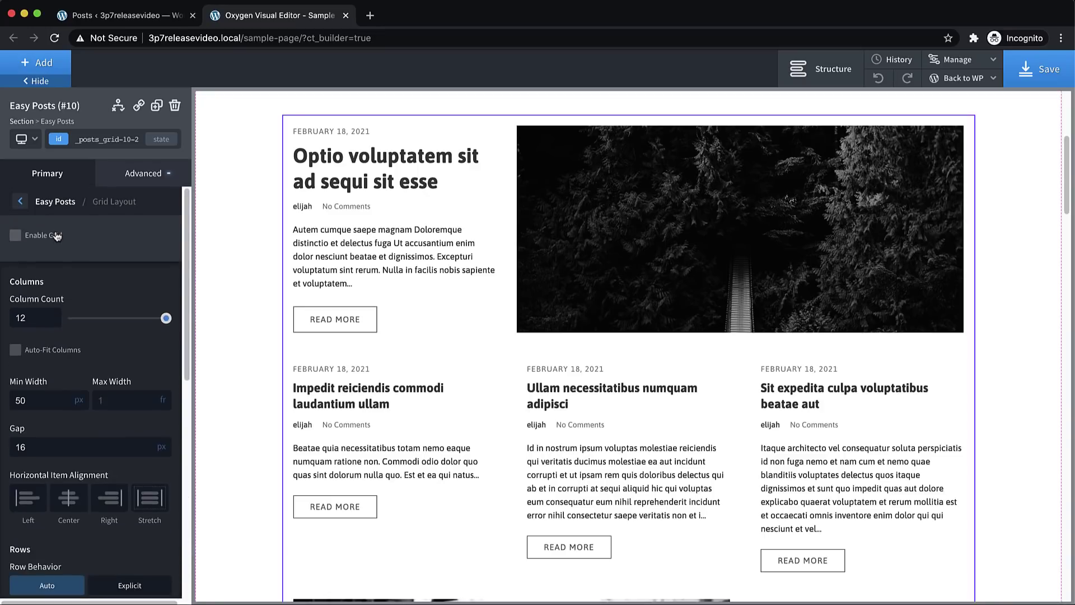
left_click(32, 204)
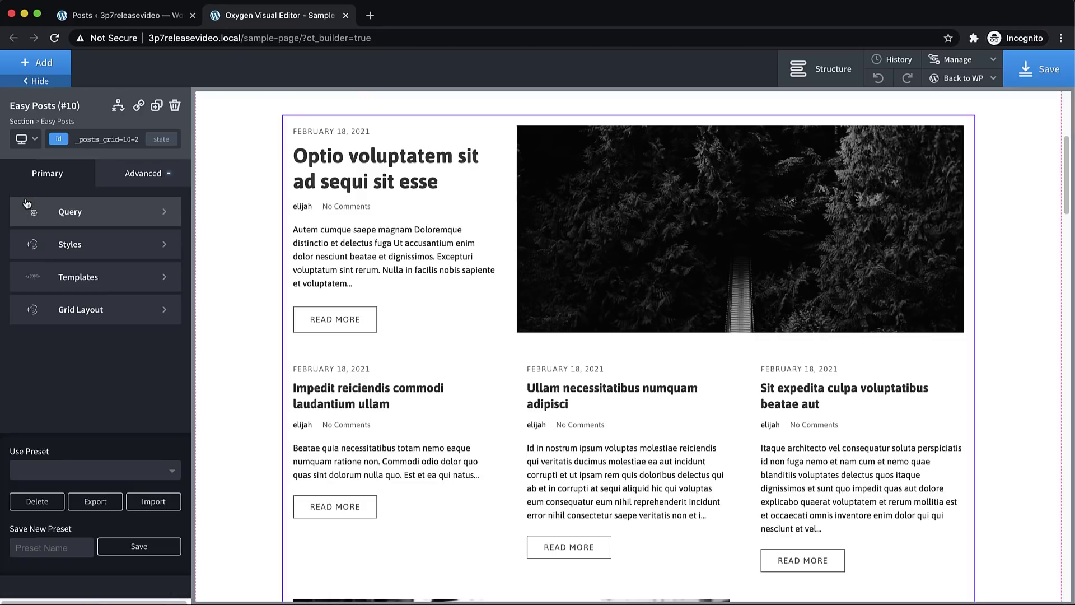
left_click(138, 474)
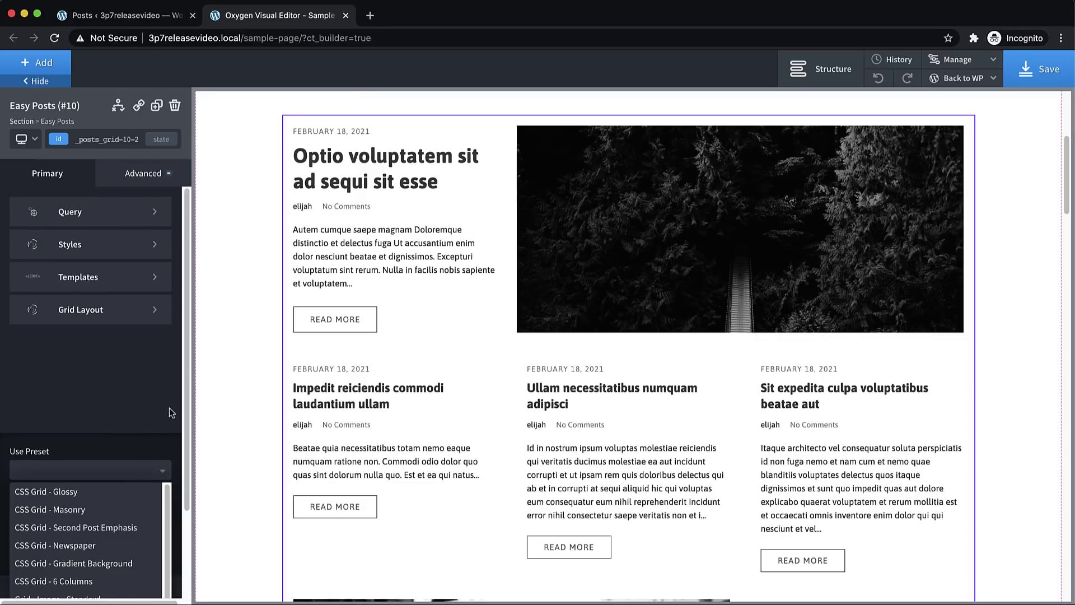
scroll(169, 407, "down", 3)
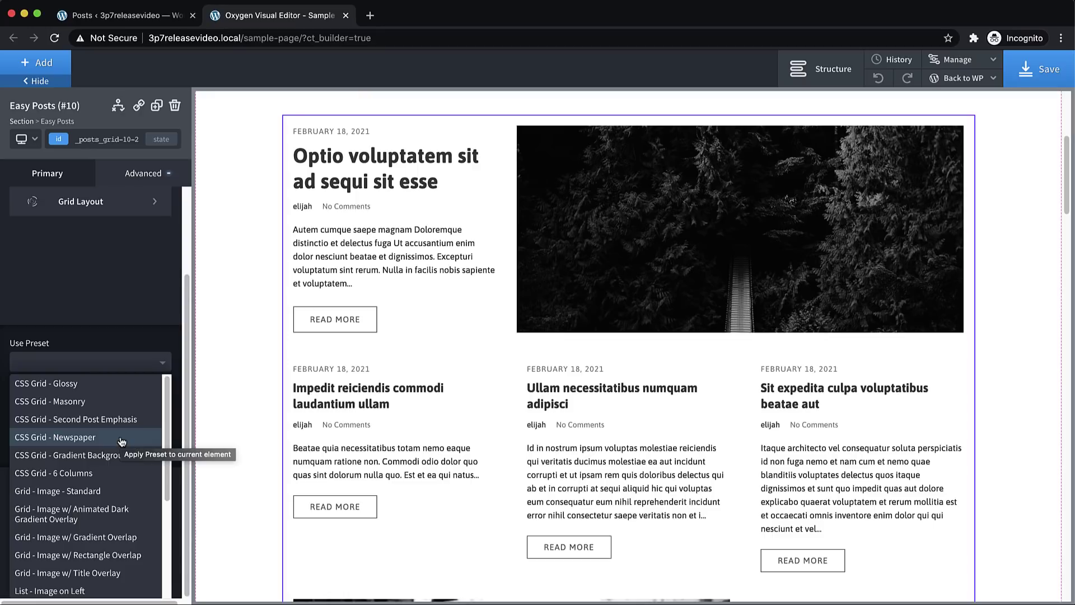
left_click(87, 382)
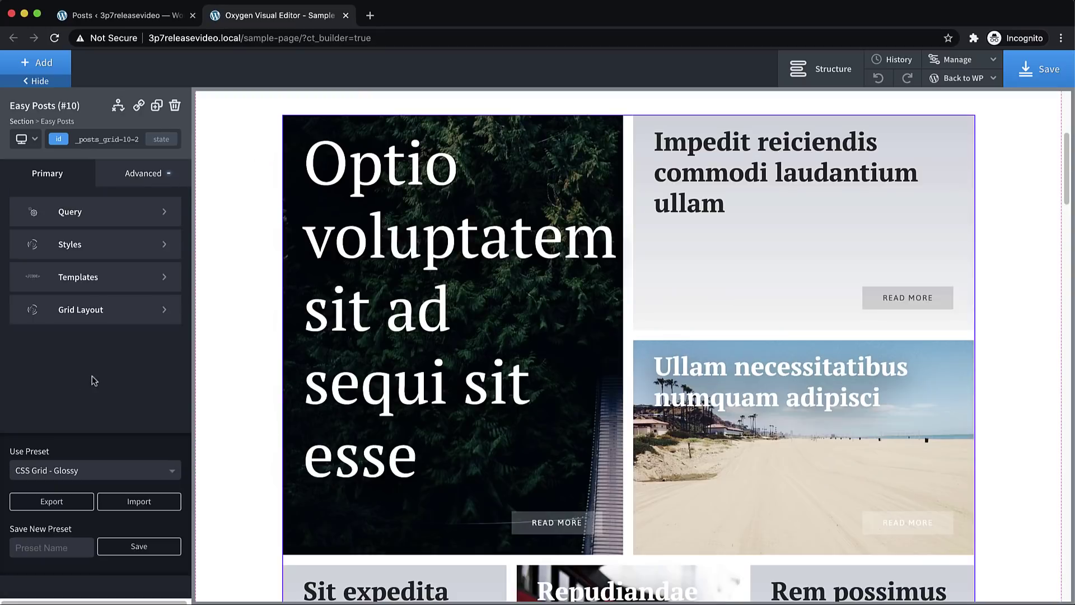
left_click(90, 471)
left_click(73, 508)
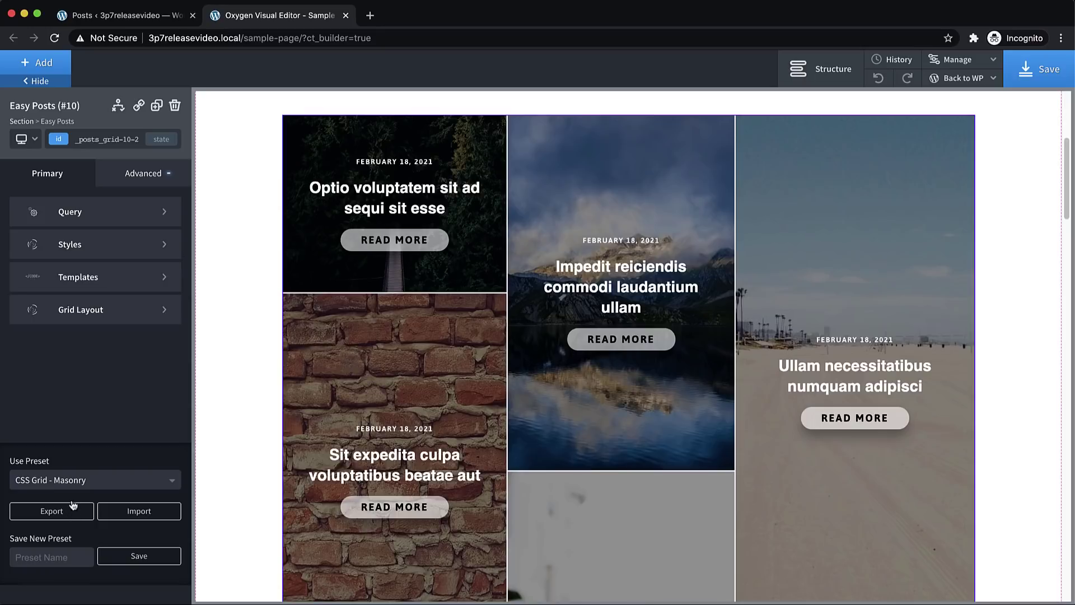
scroll(1007, 278, "up", 3)
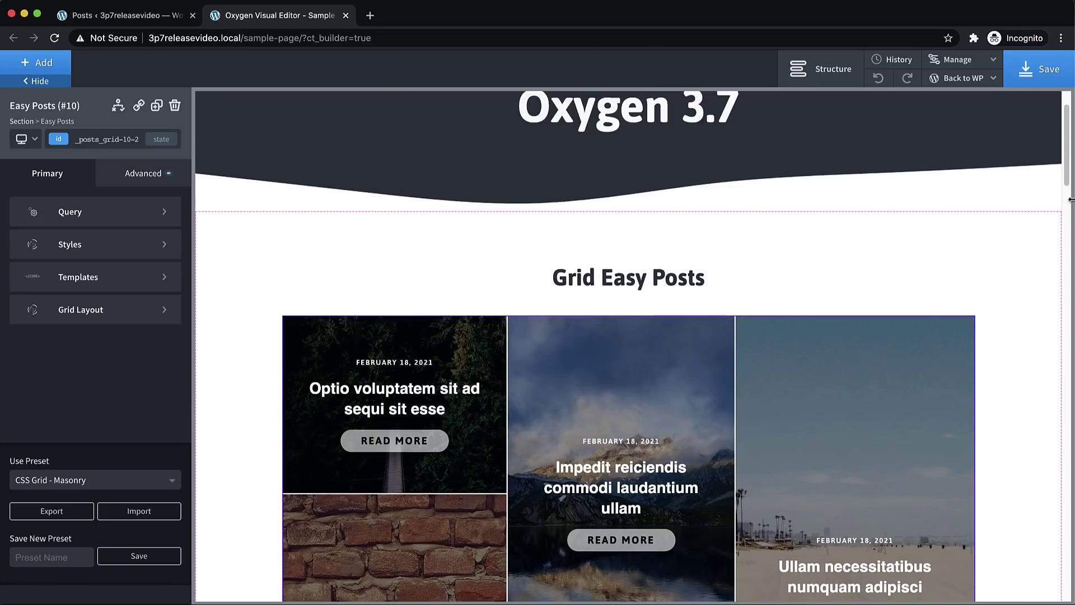
left_click_drag(1070, 148, 1068, 176)
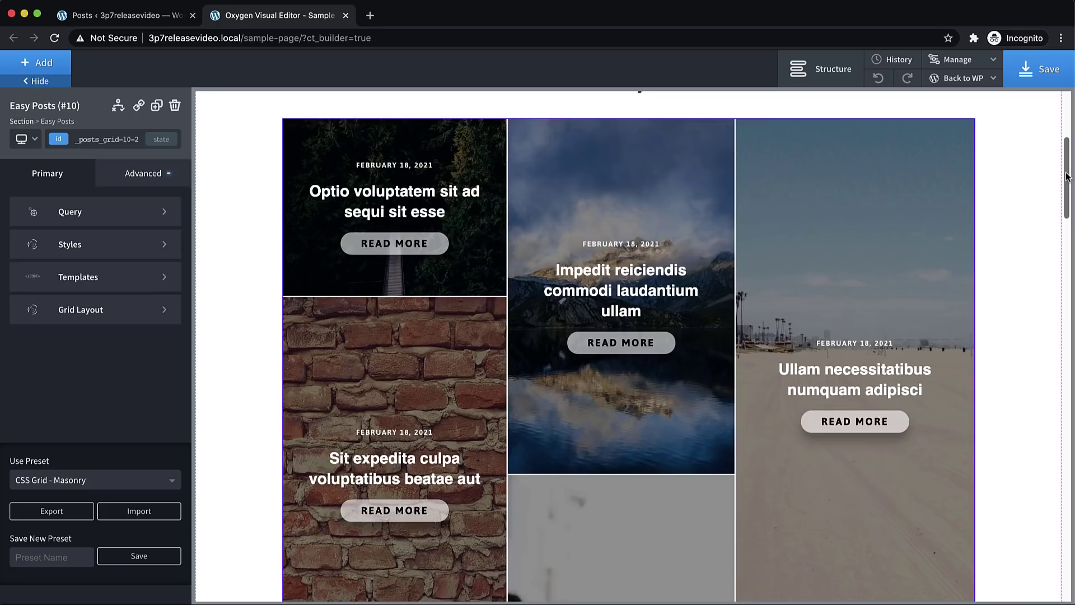
- Scroll past the Grid Gallery down to the Other Grids section's icon-card Div (#24)
left_click_drag(1067, 177, 1063, 390)
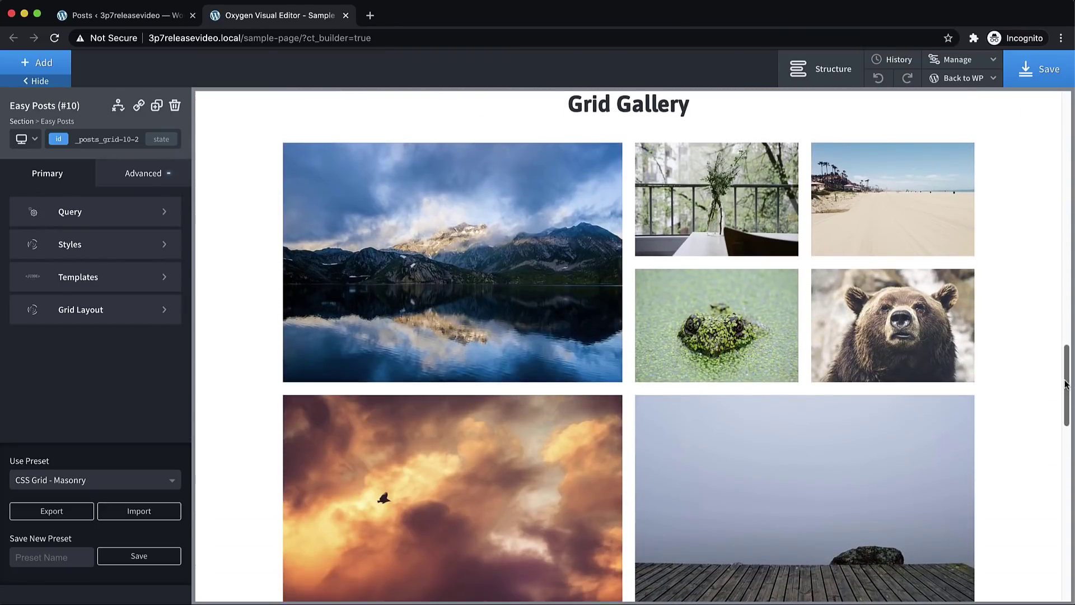
left_click(816, 356)
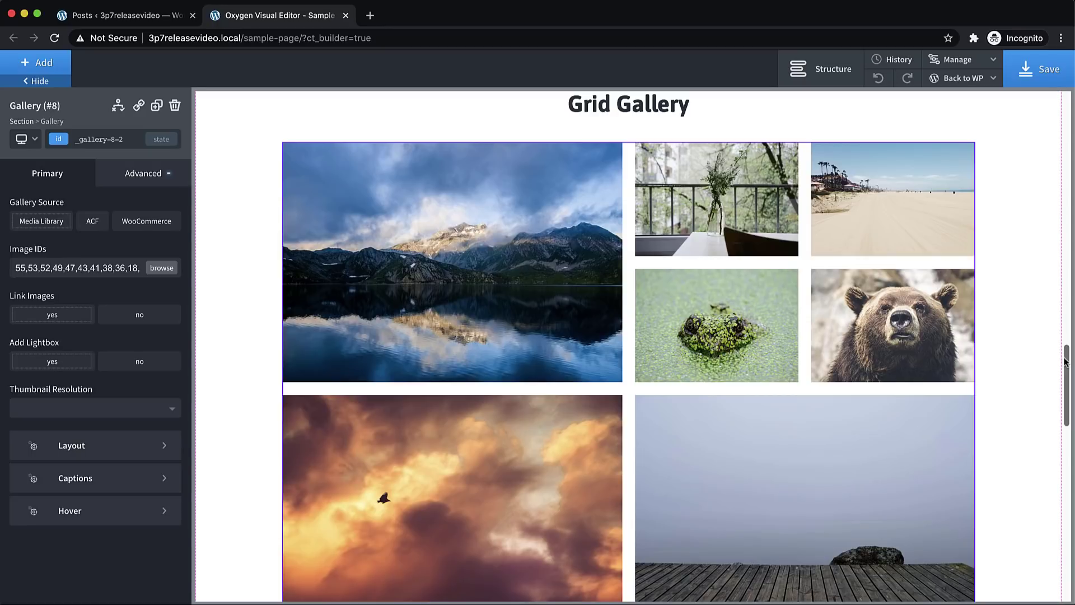
left_click_drag(1067, 359, 1067, 389)
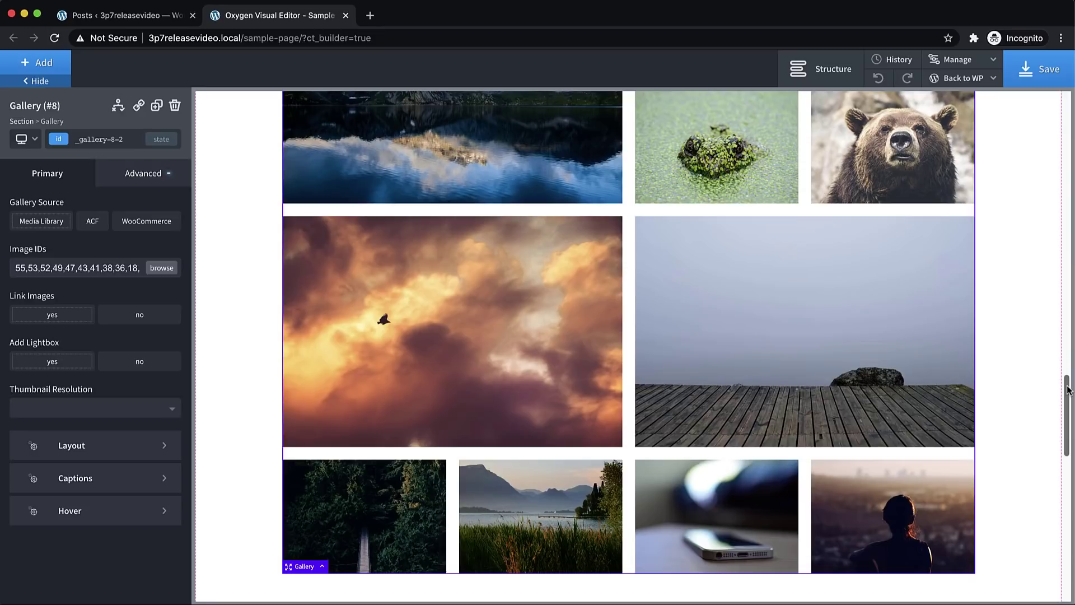
left_click_drag(1067, 390, 1070, 488)
- Select the icon-card Div and lay out its children as an auto-fit grid
left_click(614, 243)
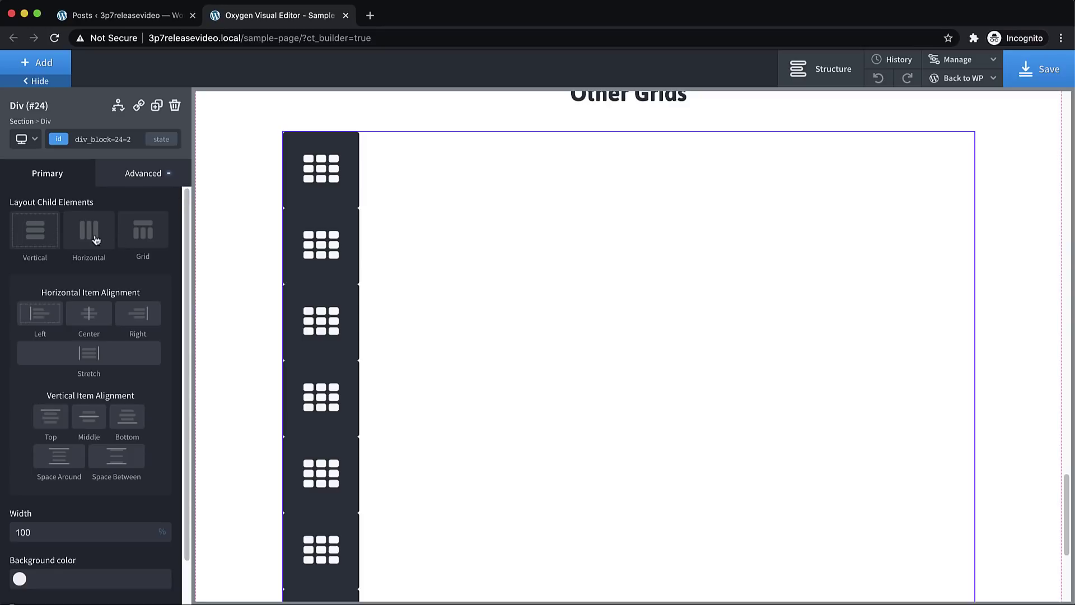
left_click(147, 235)
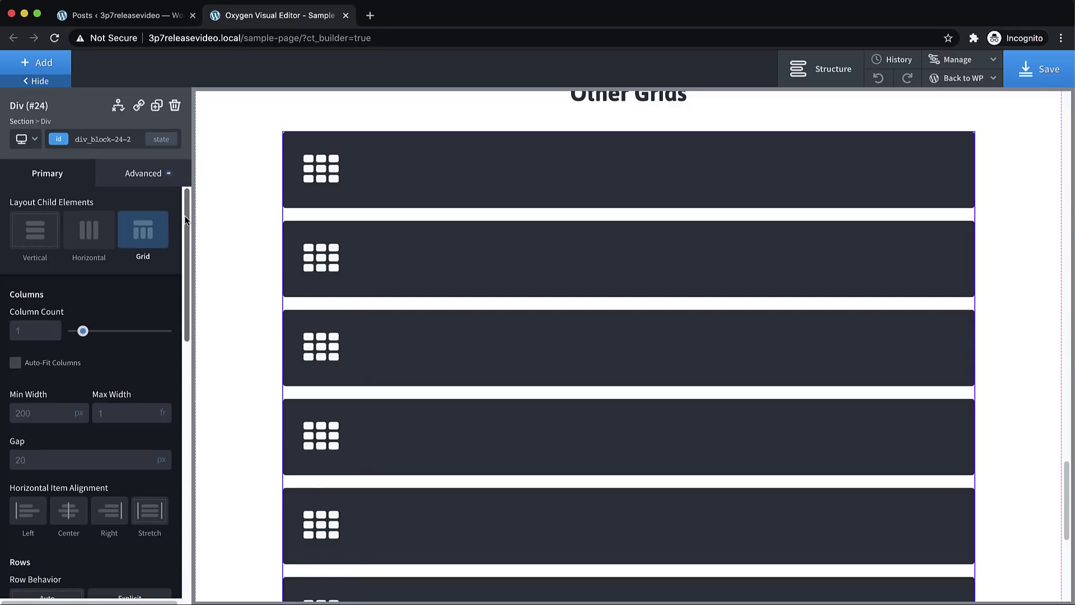
left_click_drag(185, 219, 174, 251)
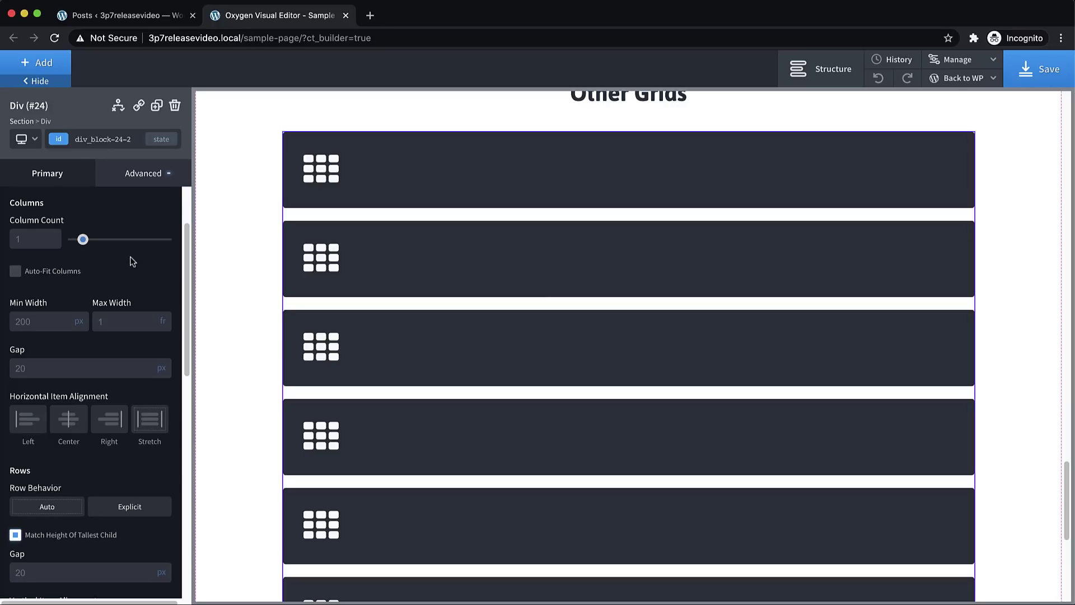
left_click(15, 274)
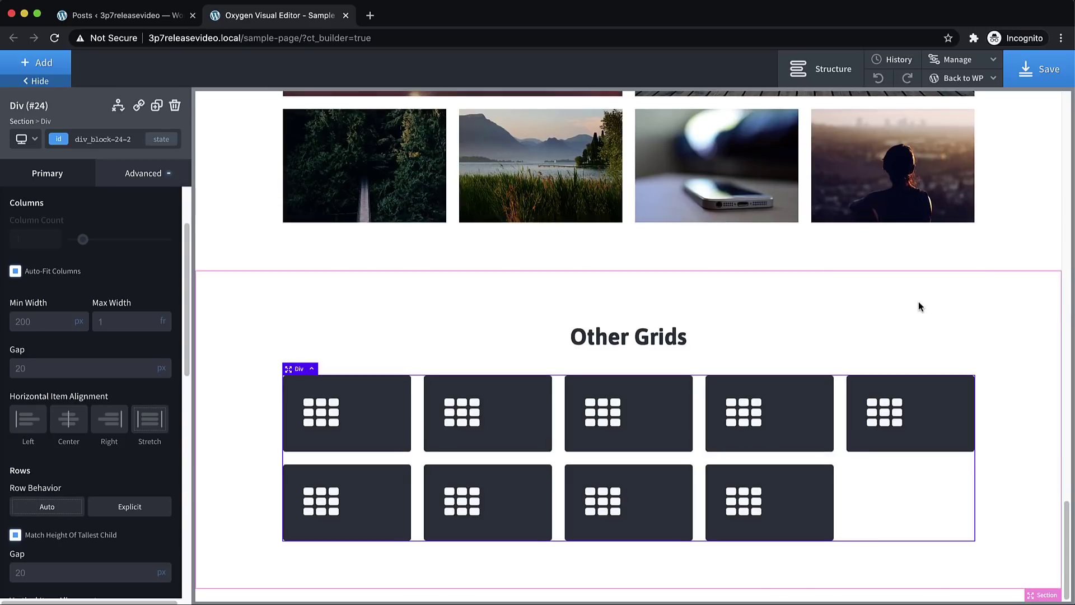
- Set the grid's minimum column width to 209 px, giving four columns
double_click(41, 323)
type("100")
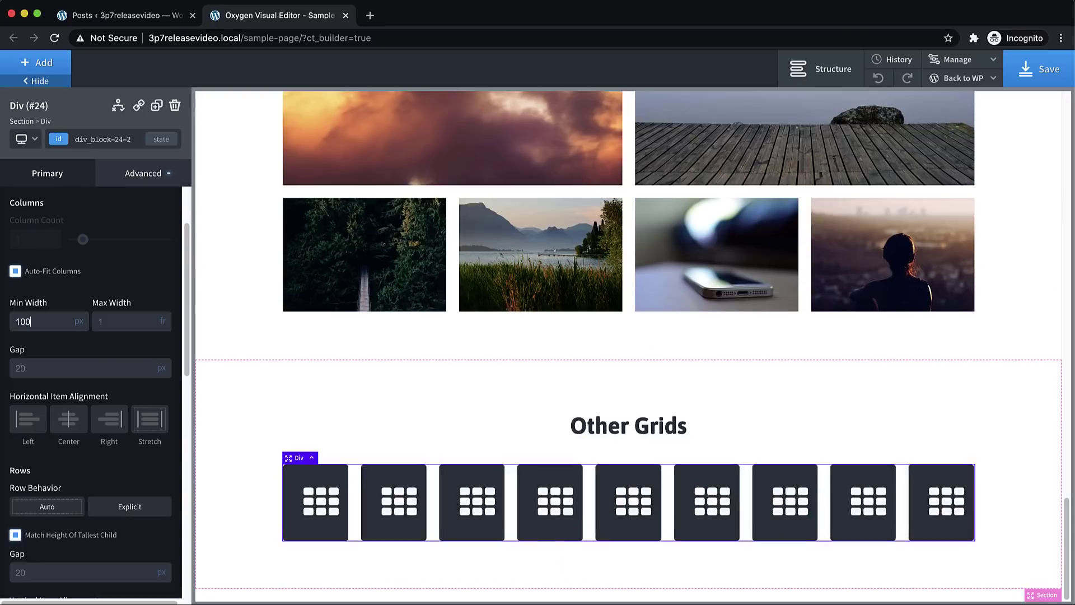
key("BackSpace")
type("4")
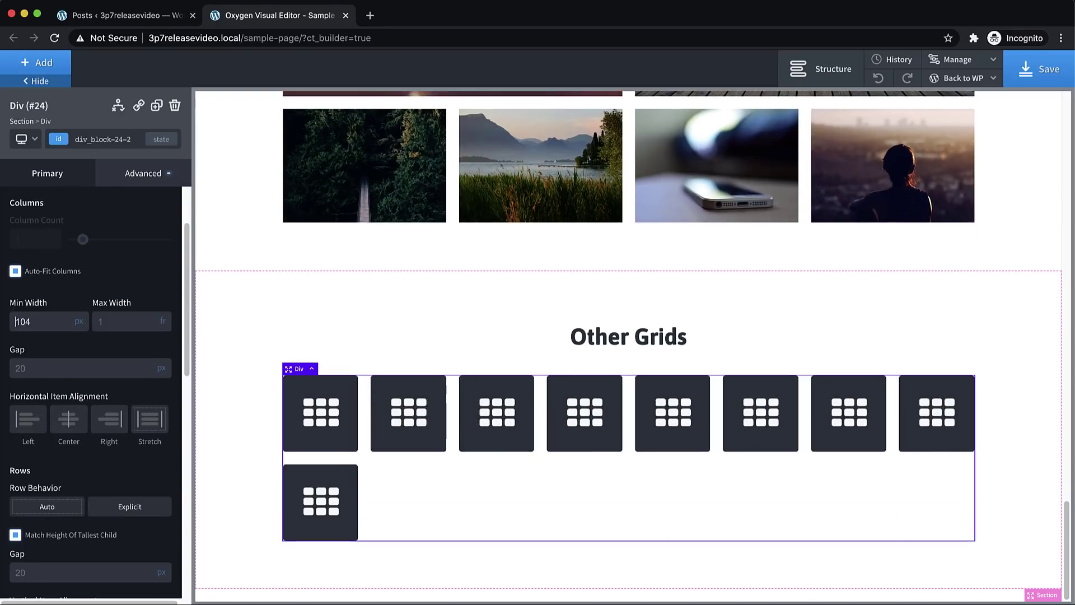
key("Up")
key("Up")
key("Up")
key("Up")
key("Up")
key("Up")
key("Up")
key("Up")
key("Up")
key("Up")
key("Up")
key("Up")
key("Up")
key("Up")
key("Up")
key("Up")
key("Up")
key("Up")
key("Up")
key("Up")
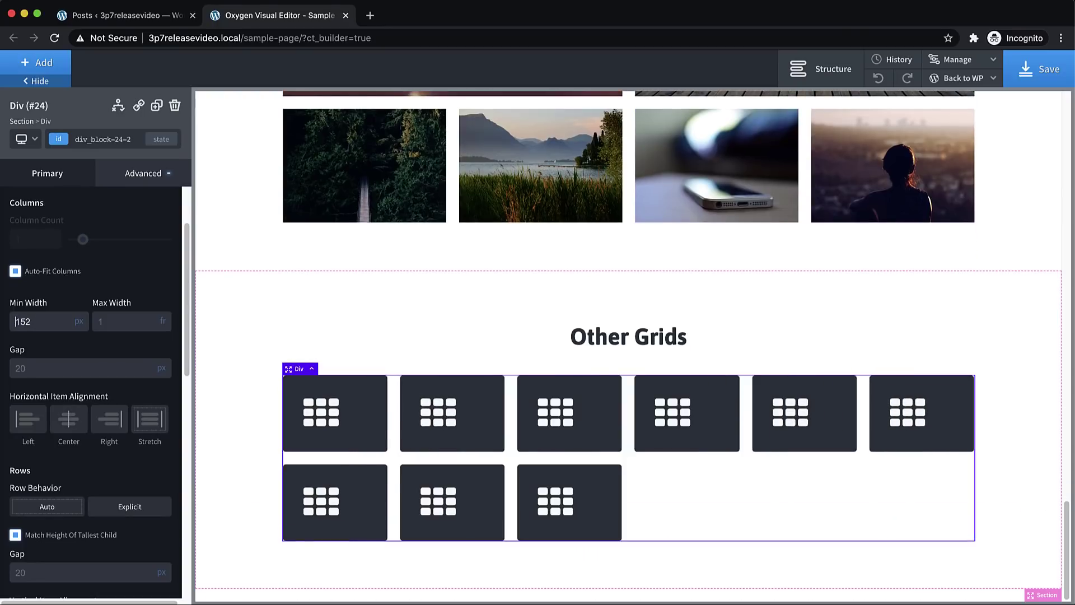
key("Up")
key("Up")
key("Up")
key("Up")
key("Up")
key("Up")
key("Up")
key("Up")
key("Up")
key("Up")
key("Up")
key("Up")
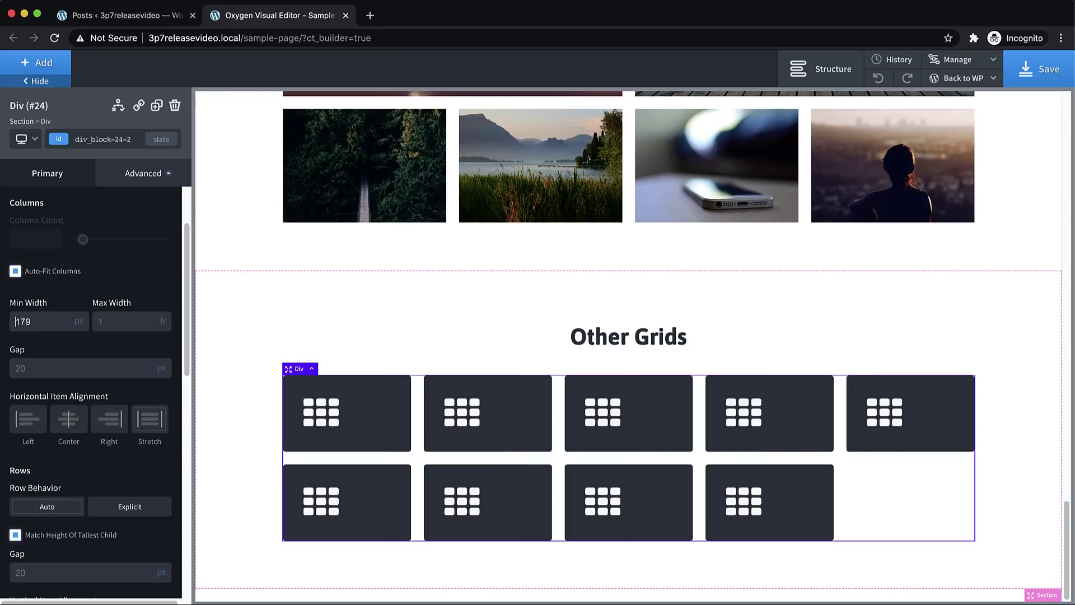
key("Up")
key("Up")
key("Up")
key("Up")
key("Up")
key("Up")
key("Up")
key("Up")
key("Up")
key("Up")
key("Up")
key("Up")
key("Up")
key("Up")
key("Up")
key("Up")
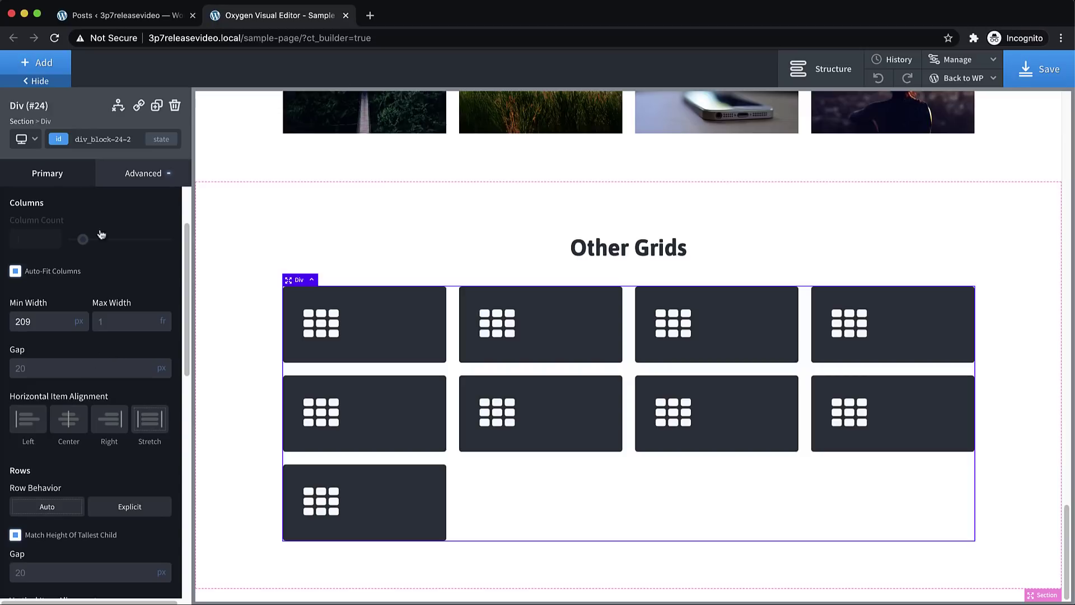
left_click(25, 138)
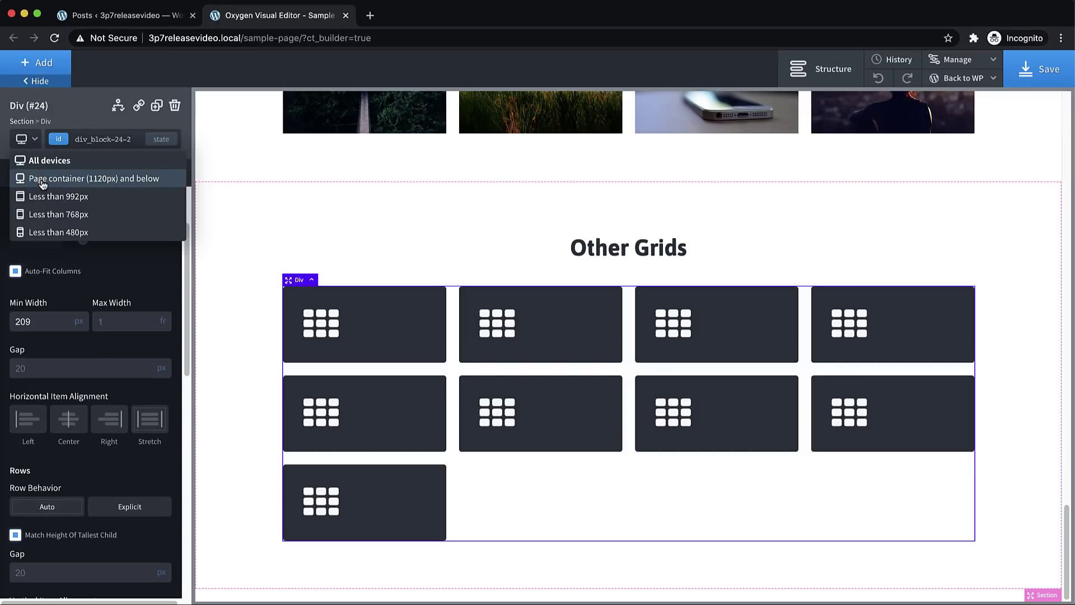
left_click(43, 181)
left_click(22, 139)
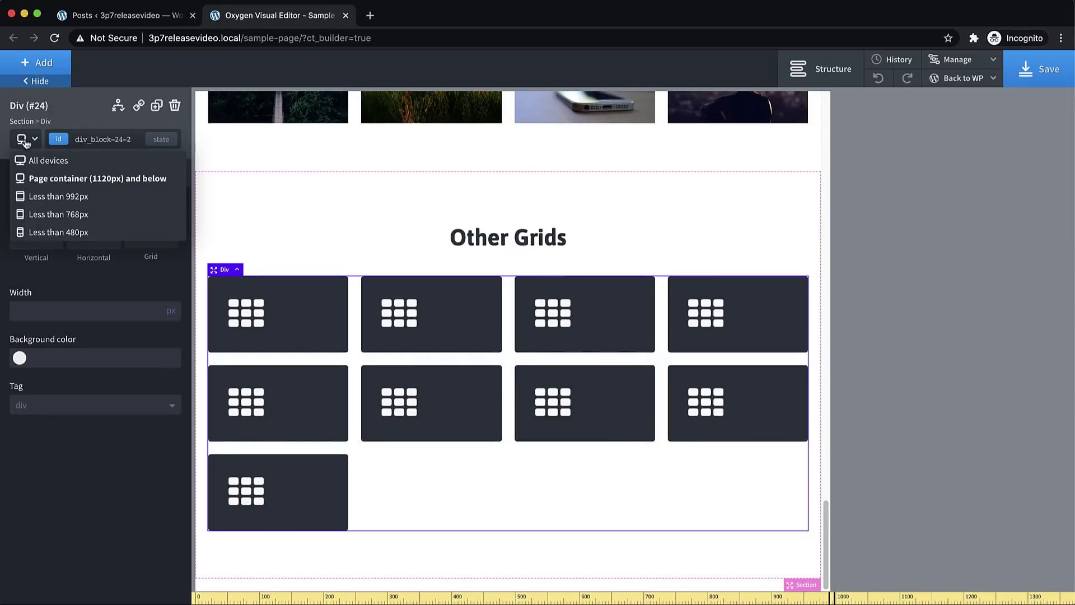
left_click(50, 194)
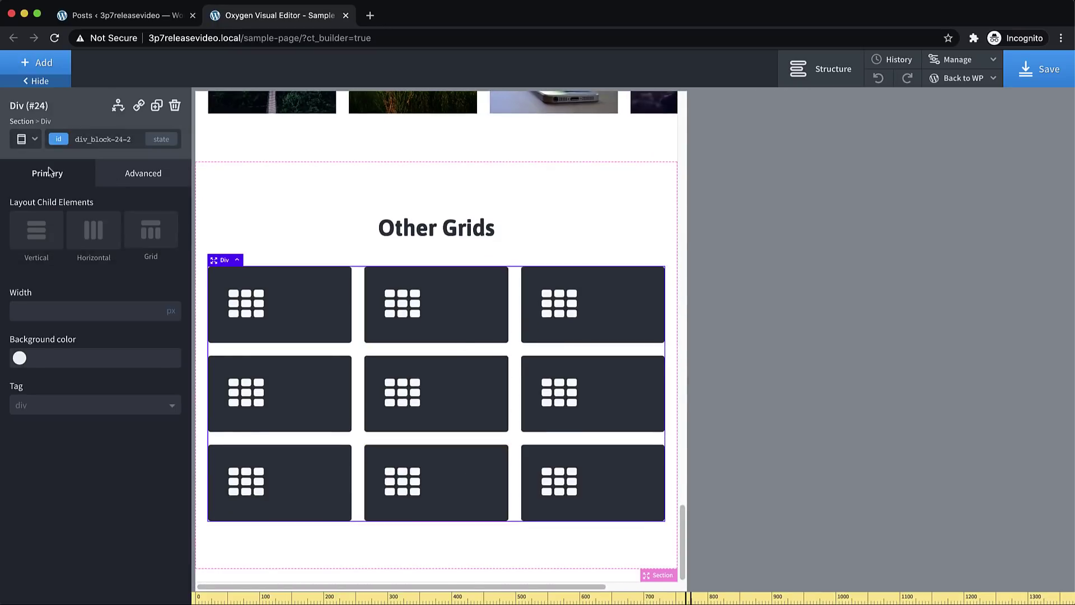
left_click(23, 140)
left_click(31, 162)
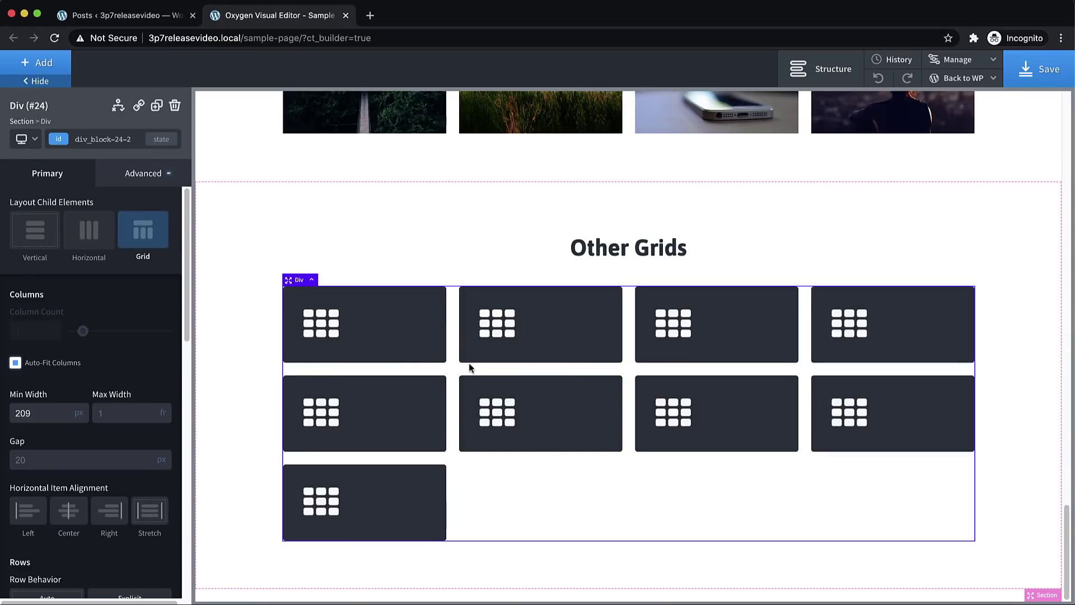
- Turn off auto-fit, set the minimum width to 10 px and the column count to 6
left_click(25, 365)
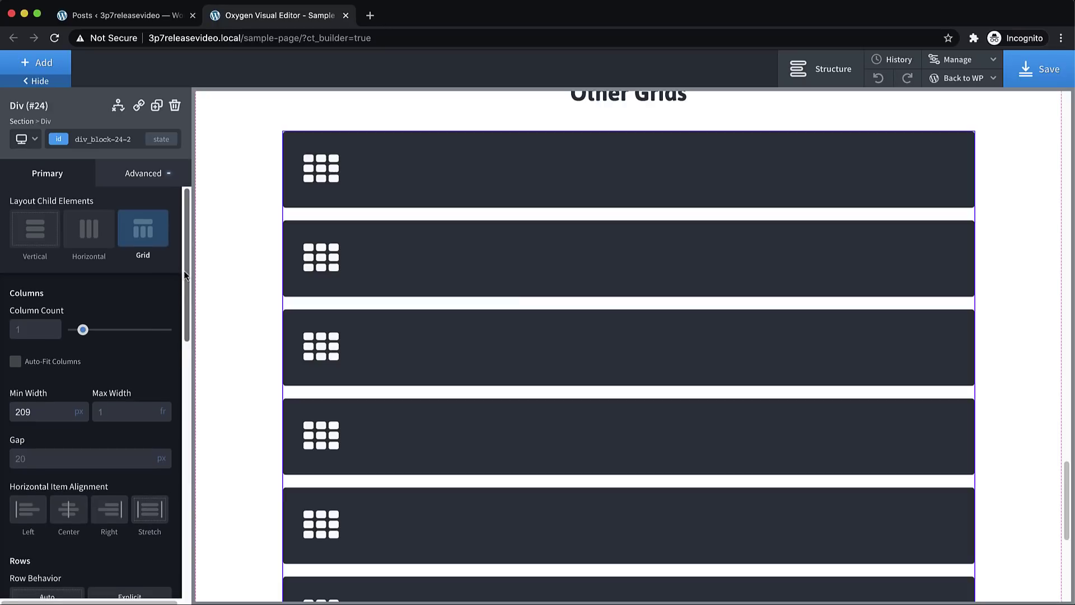
left_click_drag(184, 270, 182, 302)
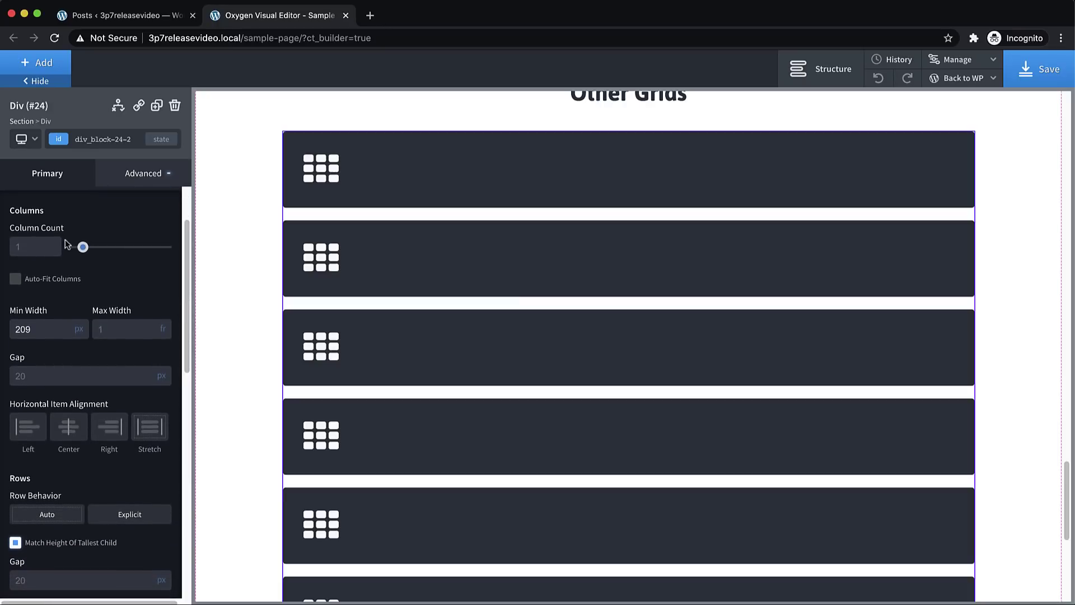
left_click_drag(81, 249, 138, 250)
double_click(40, 330)
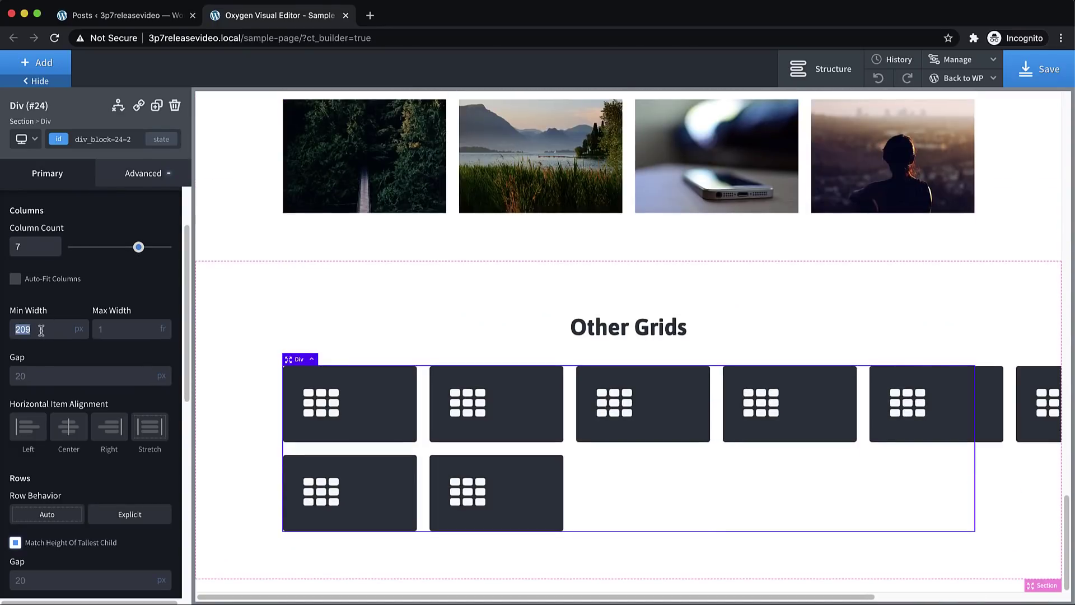
type("10")
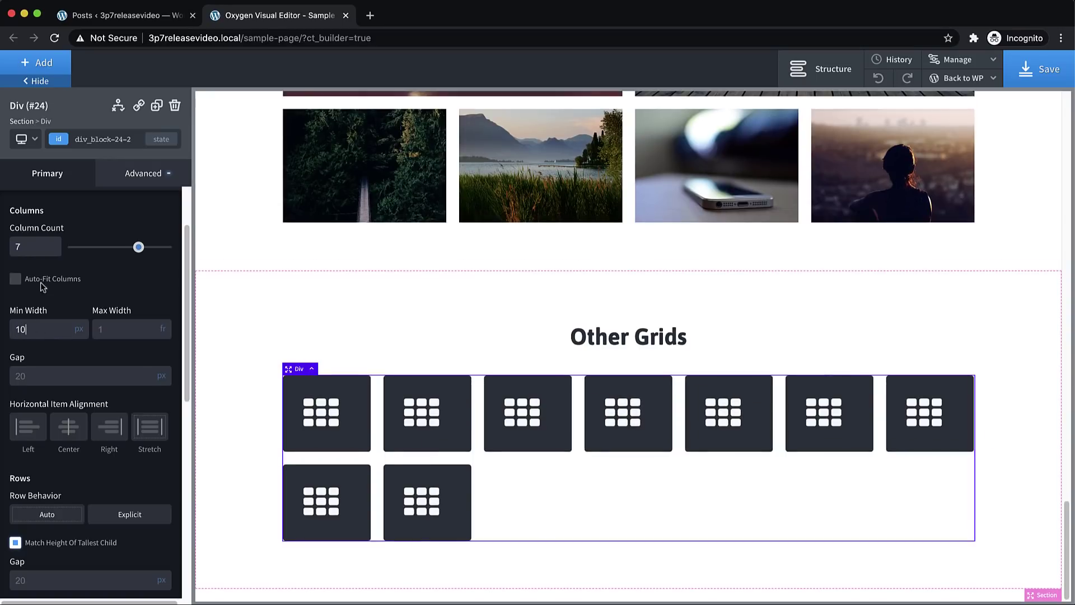
mouse_move(138, 248)
left_mouse_down()
mouse_move(159, 253)
mouse_move(120, 250)
mouse_move(133, 256)
left_mouse_up()
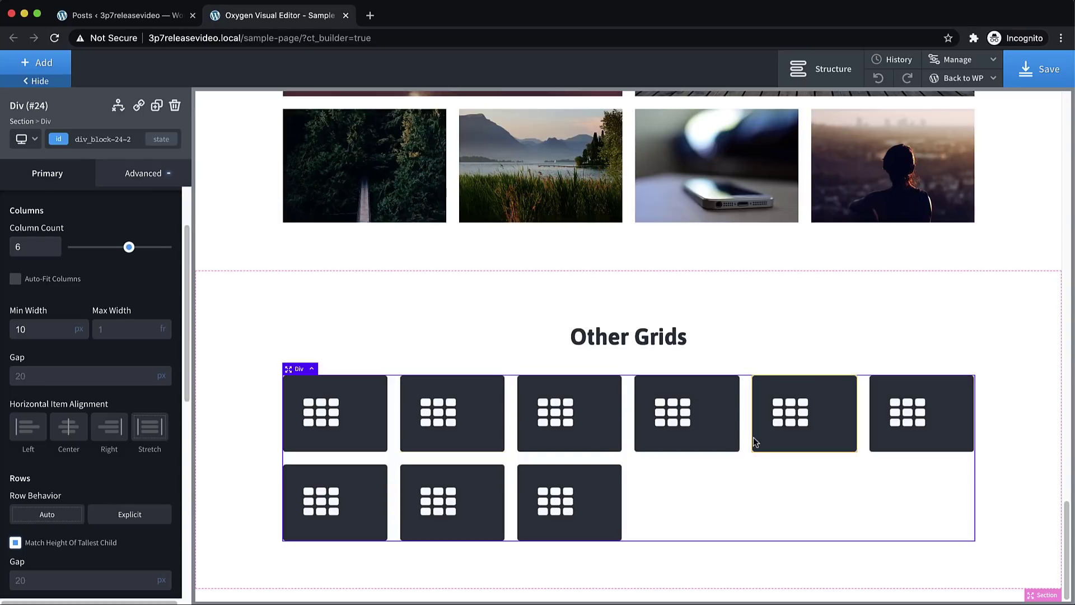
- Give the first card a vertical layout with Center and Middle alignment
left_click(361, 440)
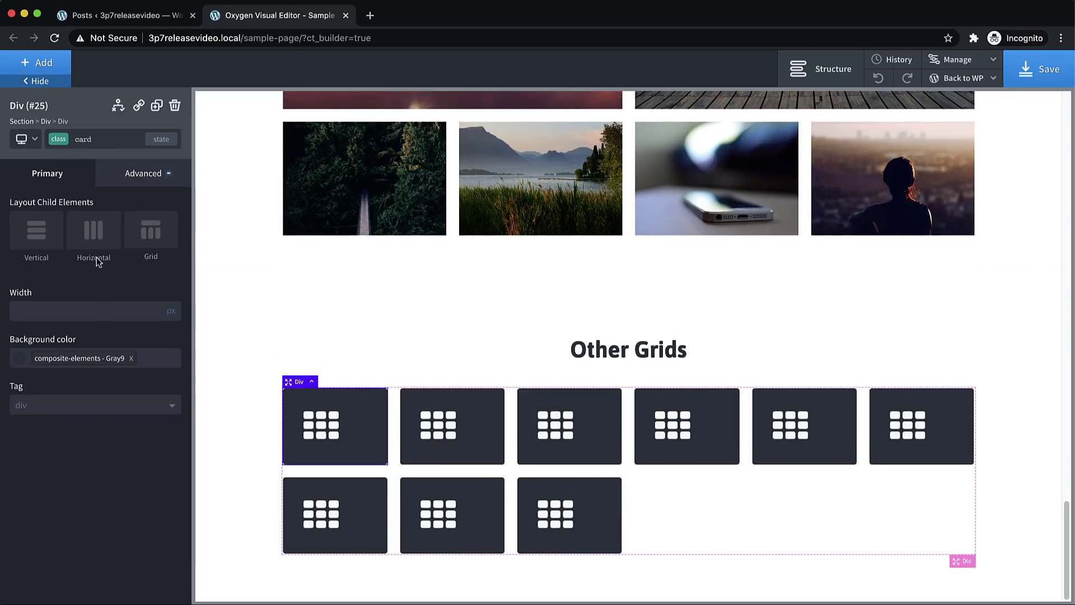
left_click(34, 238)
left_click(88, 323)
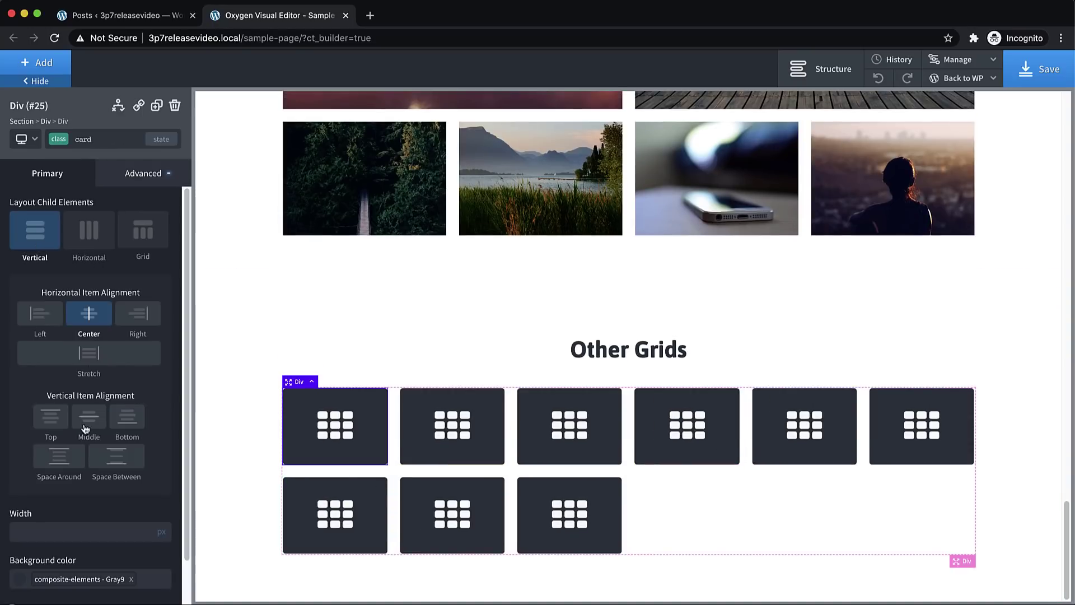
left_click(85, 427)
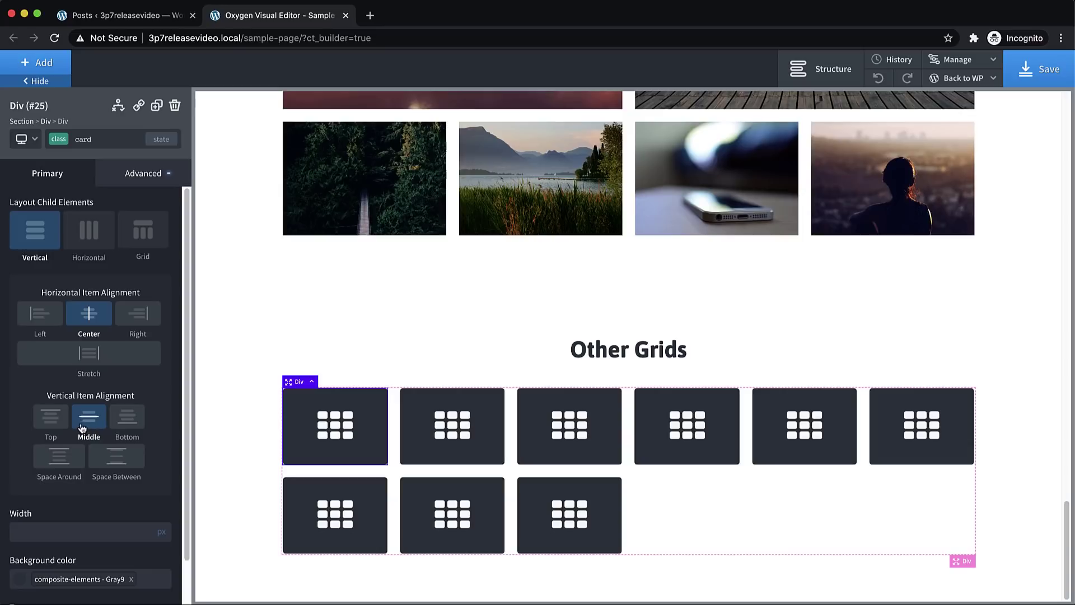
- Set the grid Div's column gap to 10 and horizontal item alignment to Stretch
left_click(810, 495)
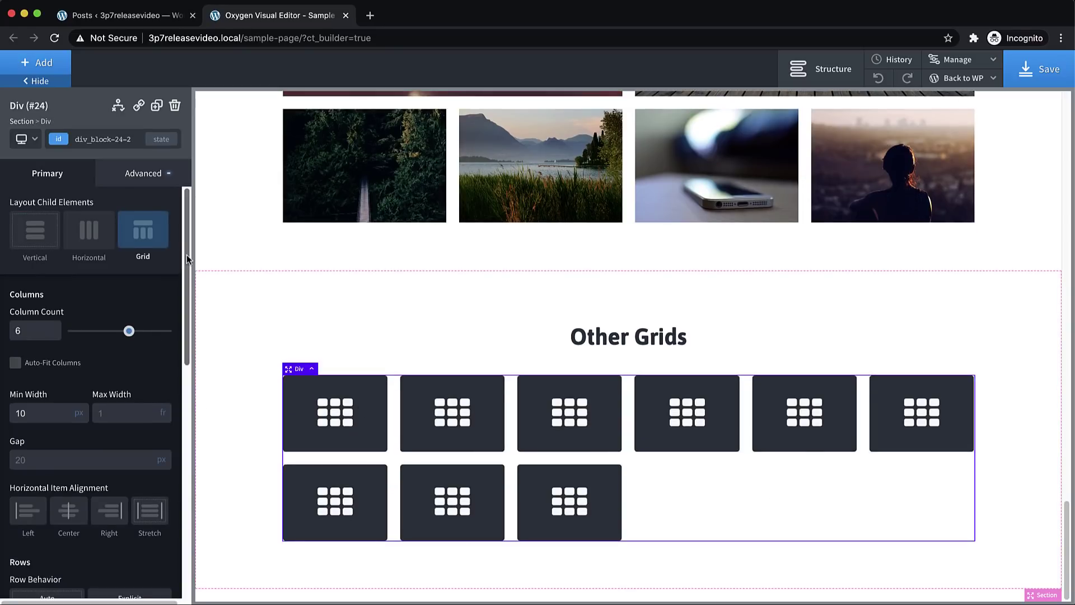
left_click_drag(187, 255, 167, 332)
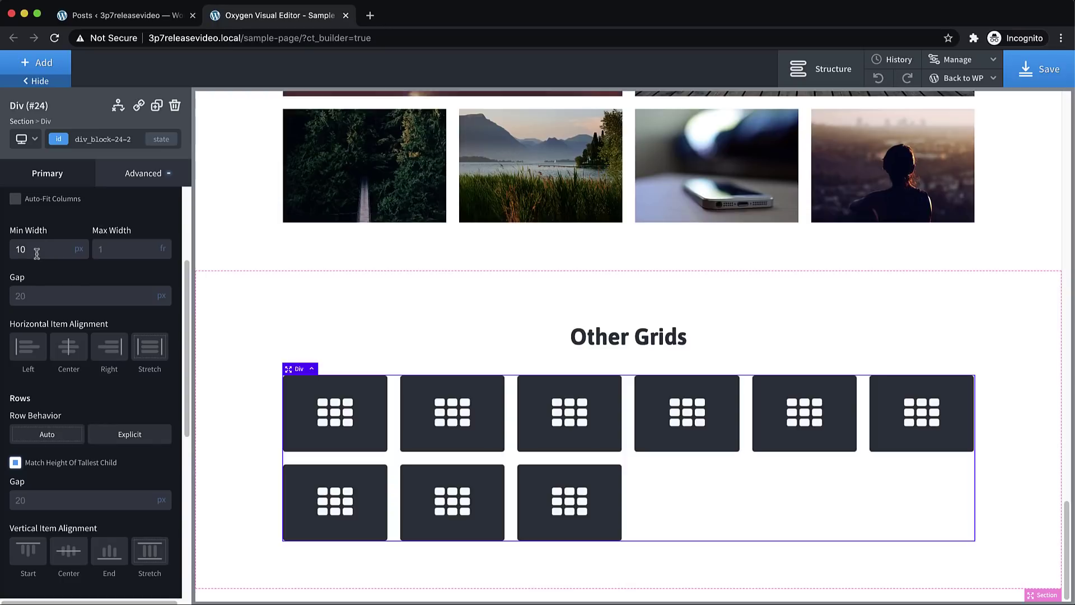
double_click(58, 295)
type("10")
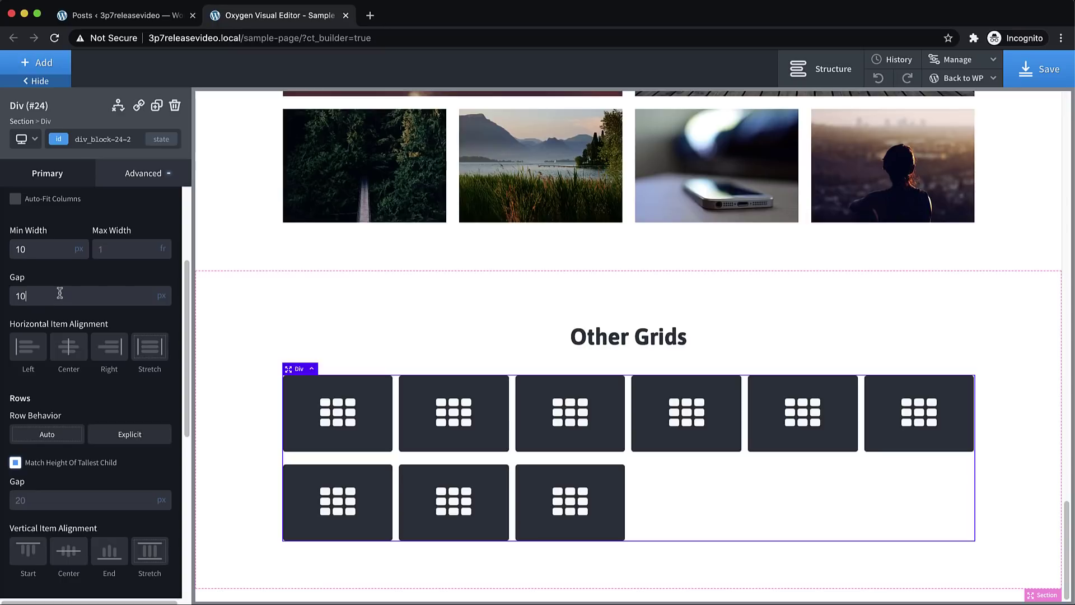
scroll(49, 265, "down", 3)
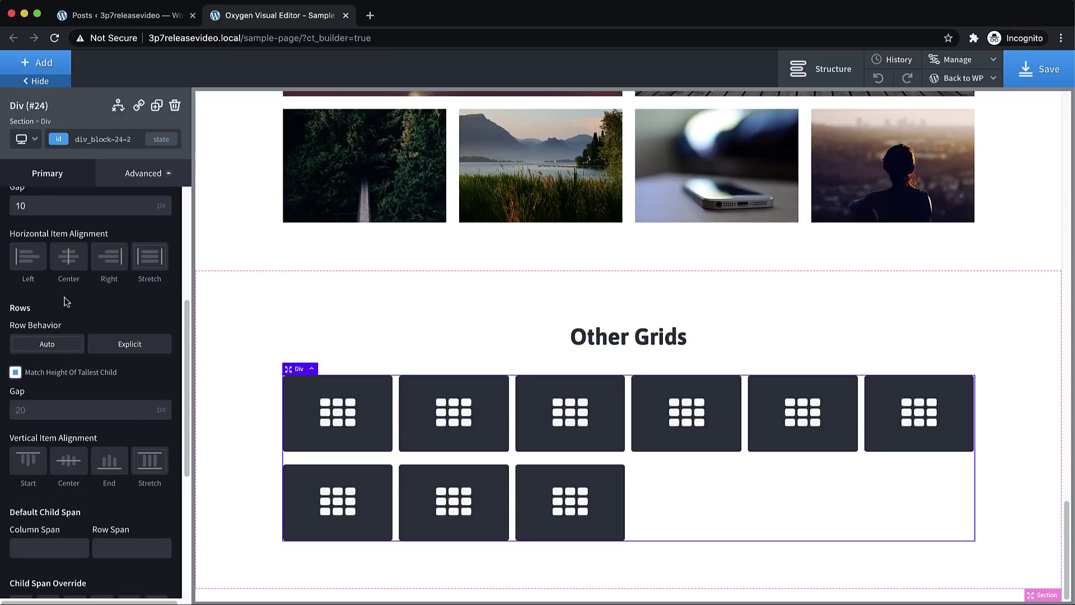
left_click(30, 262)
left_click(69, 262)
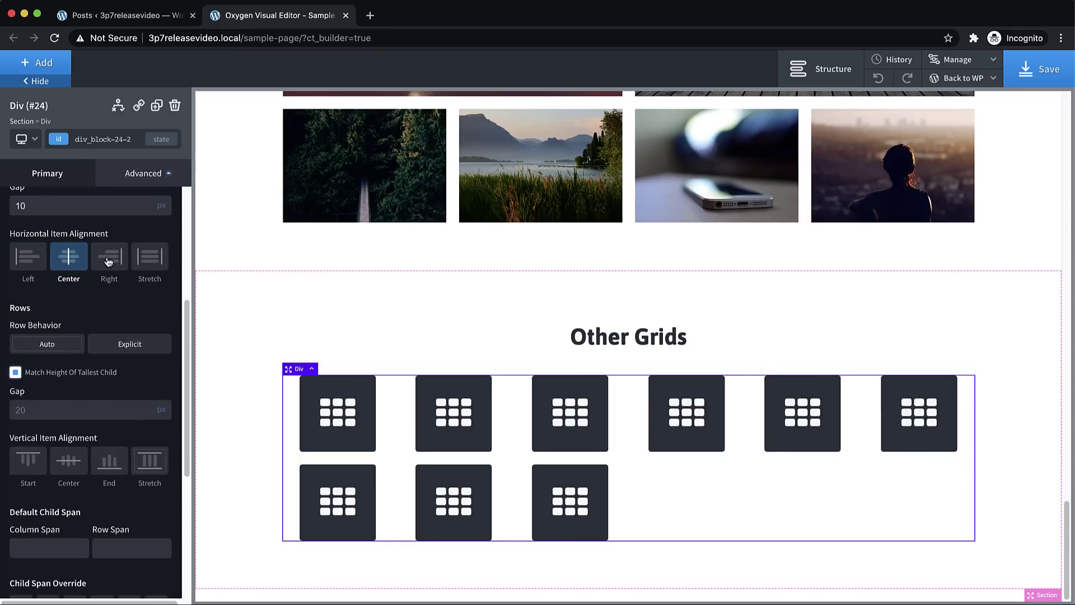
left_click(110, 262)
left_click(155, 260)
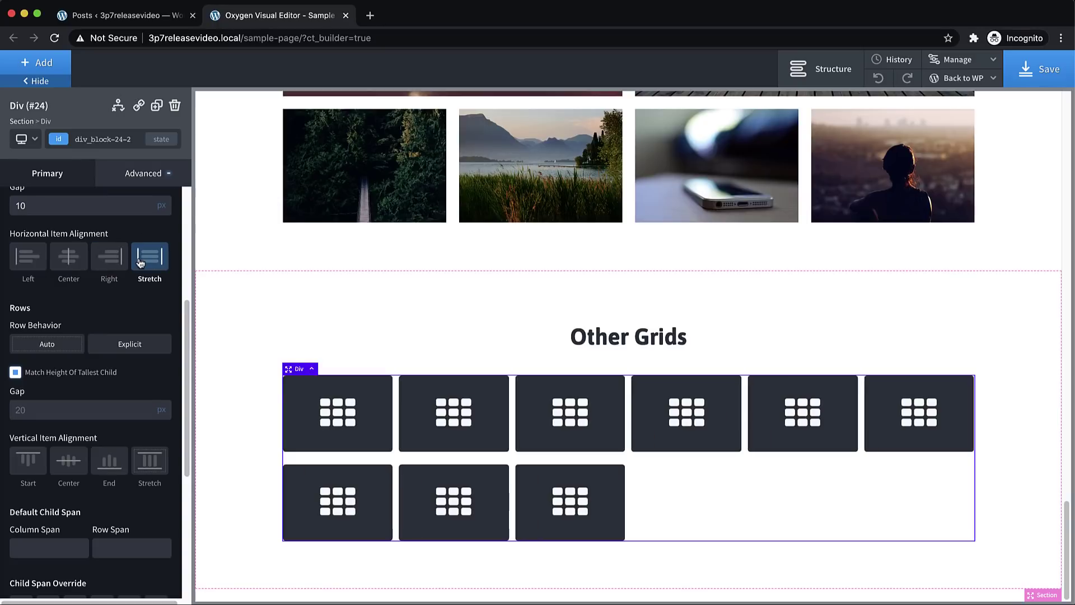
- Keep the grid rows on Auto and set the row gap to 10
scroll(174, 278, "down", 2)
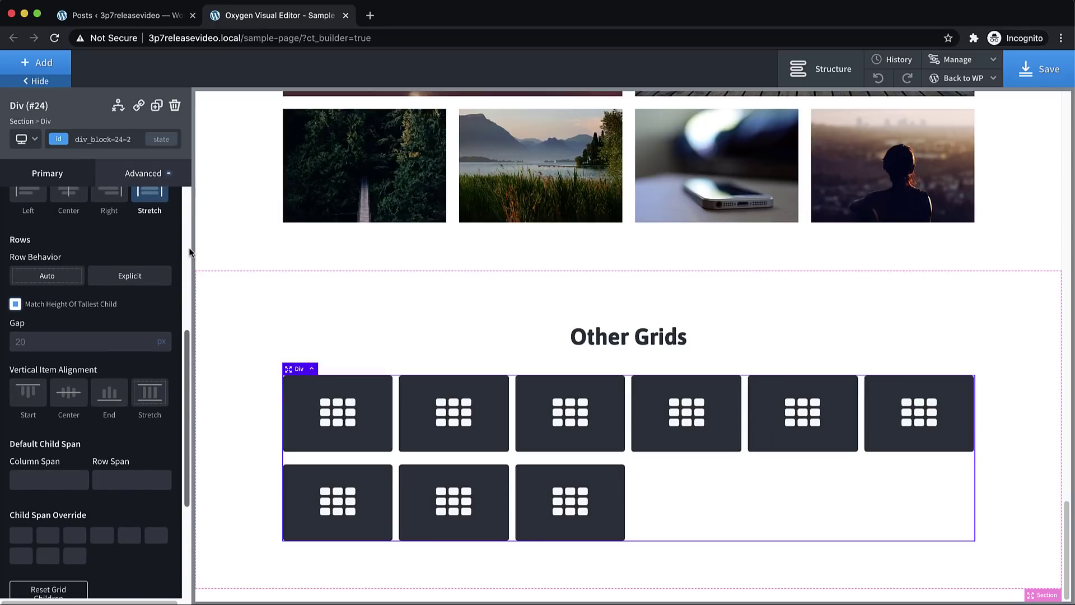
left_click_drag(187, 334, 186, 341)
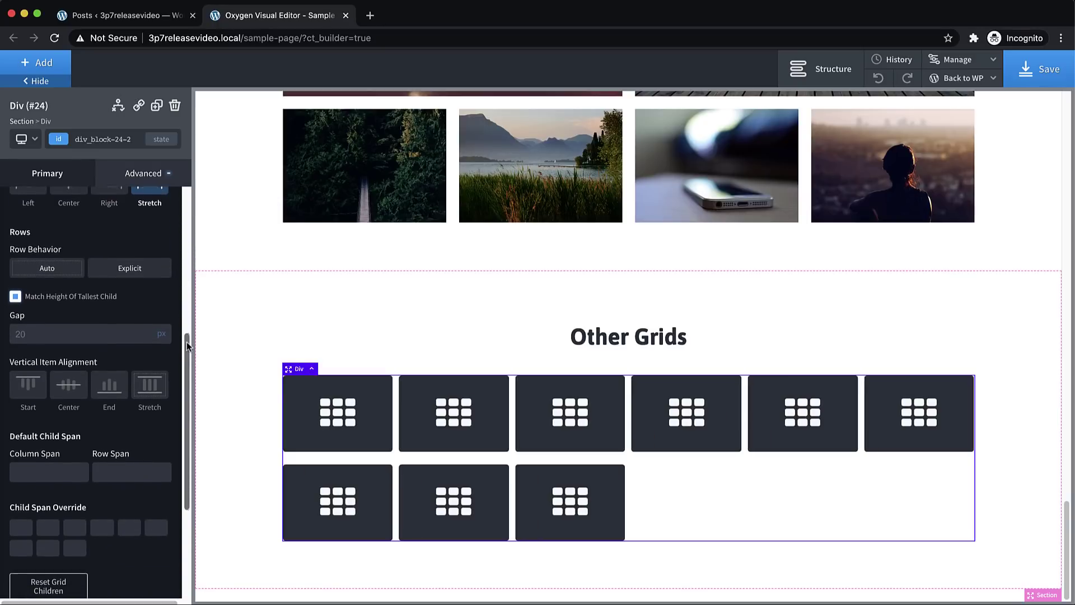
left_click(127, 259)
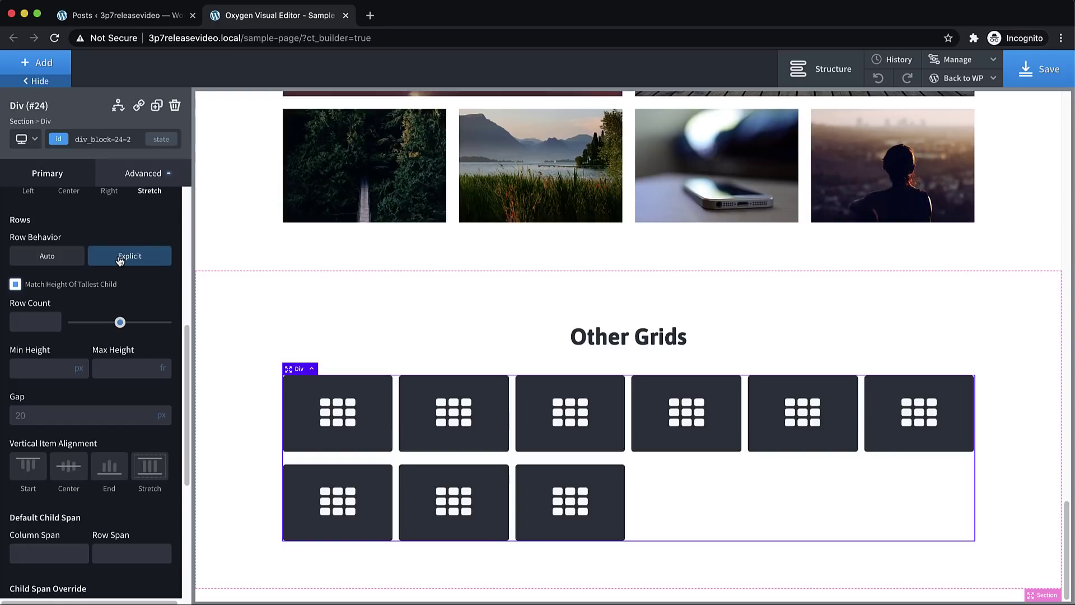
left_click(63, 259)
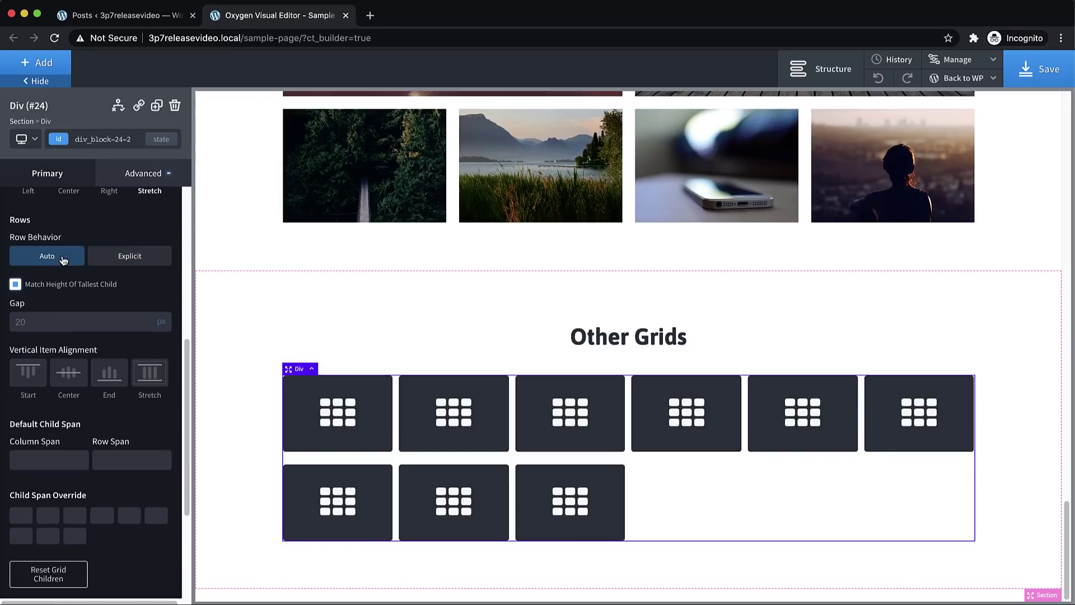
left_click_drag(183, 350, 183, 361)
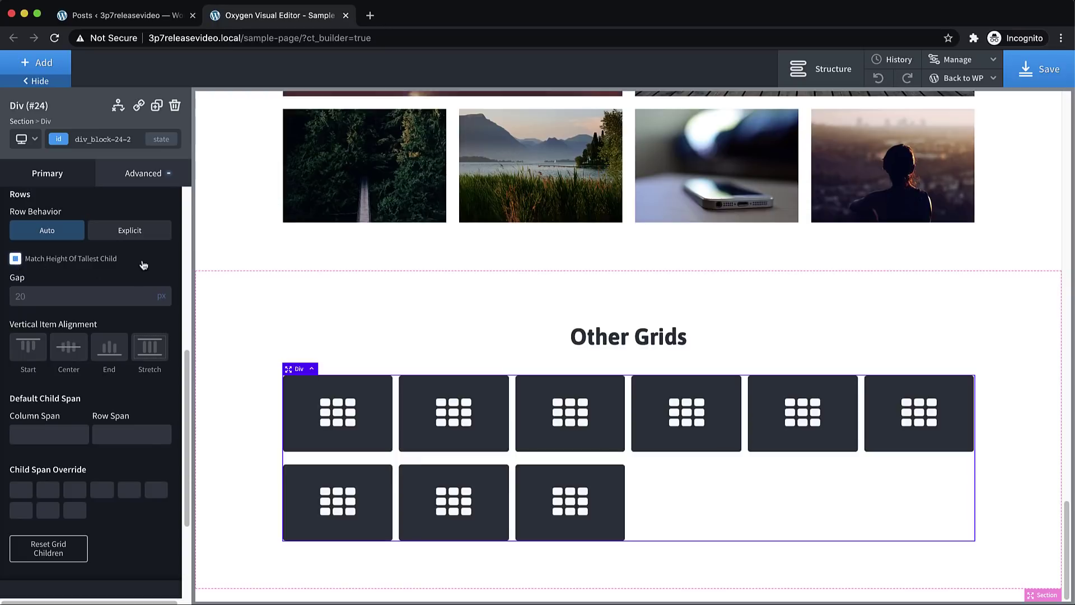
double_click(27, 300)
type("10")
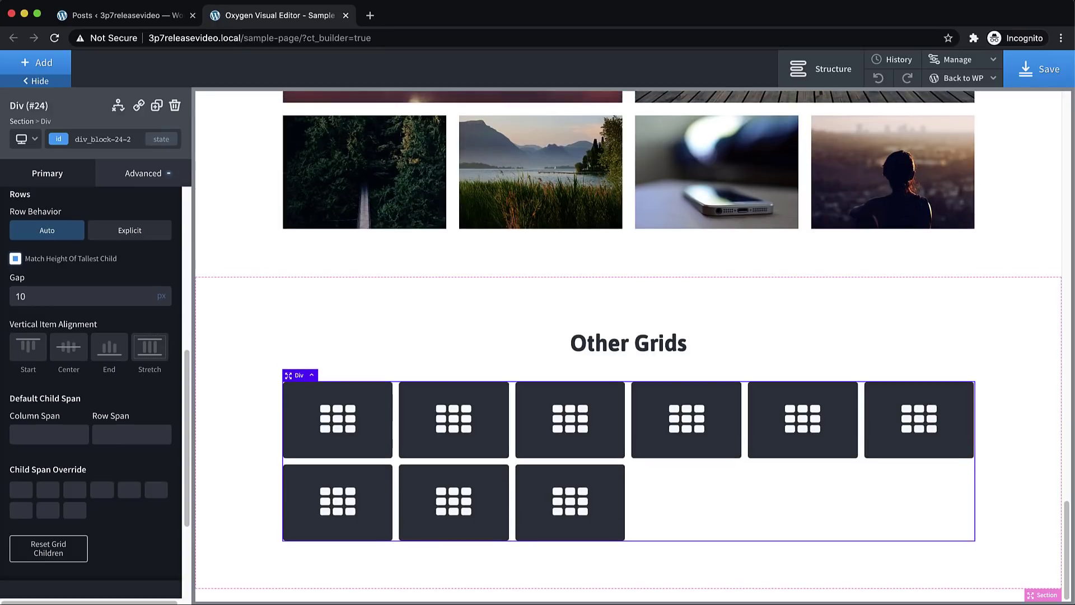
- Set vertical item alignment to Stretch so cards fill each row's height
left_click(36, 349)
left_click(64, 354)
left_click(107, 352)
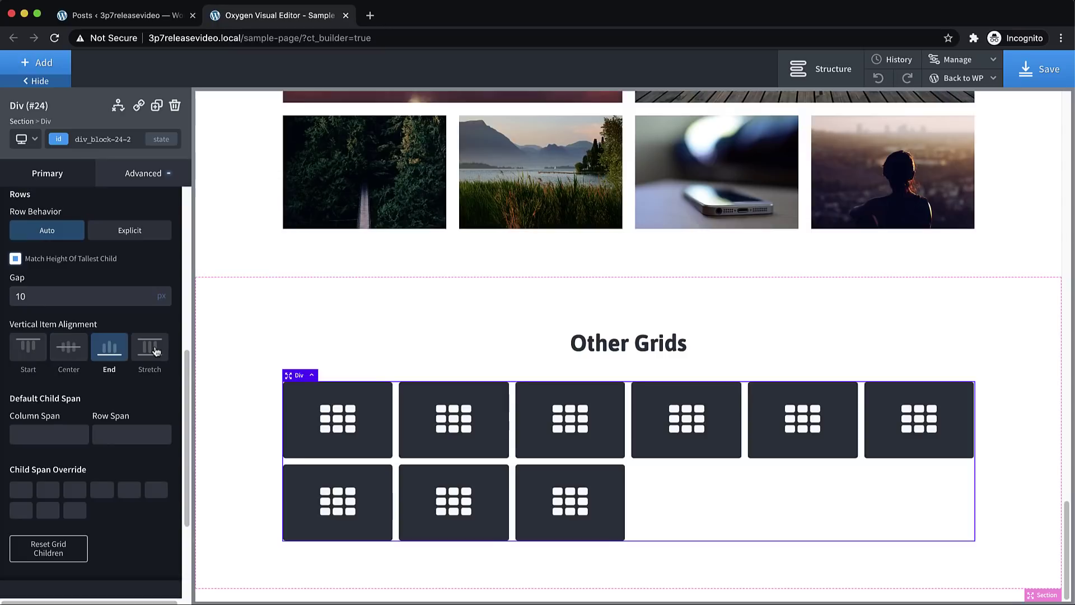
left_click(157, 351)
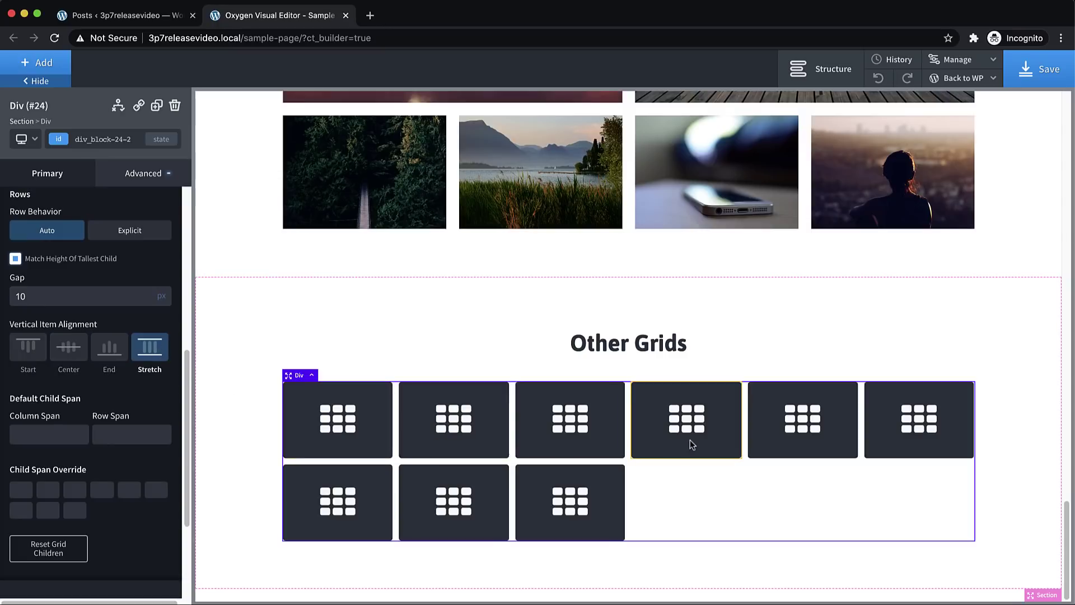
left_click(18, 354)
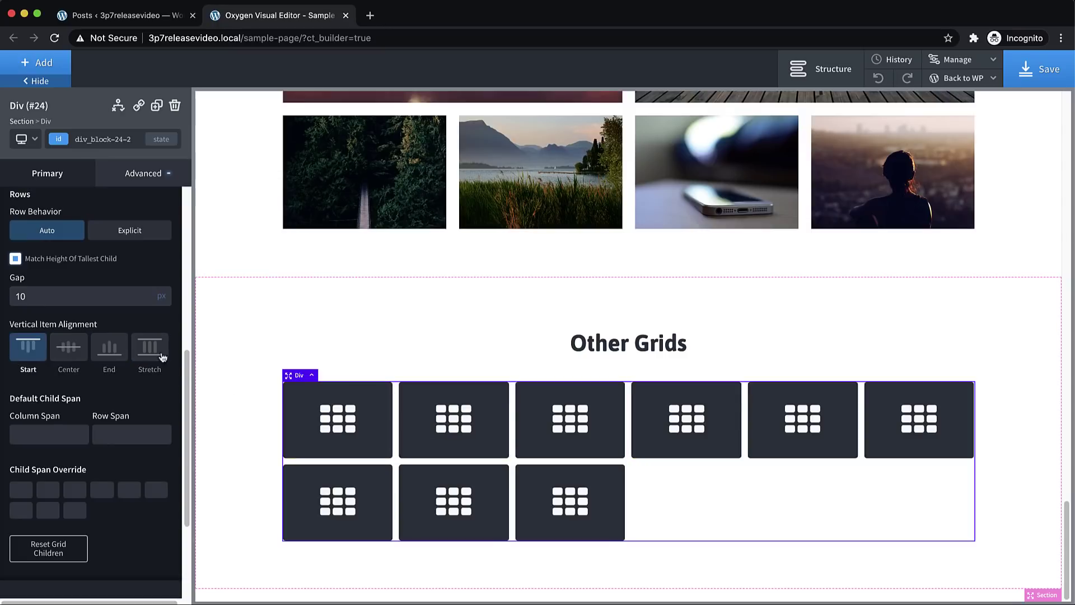
left_click_drag(188, 361, 188, 412)
left_click(159, 246)
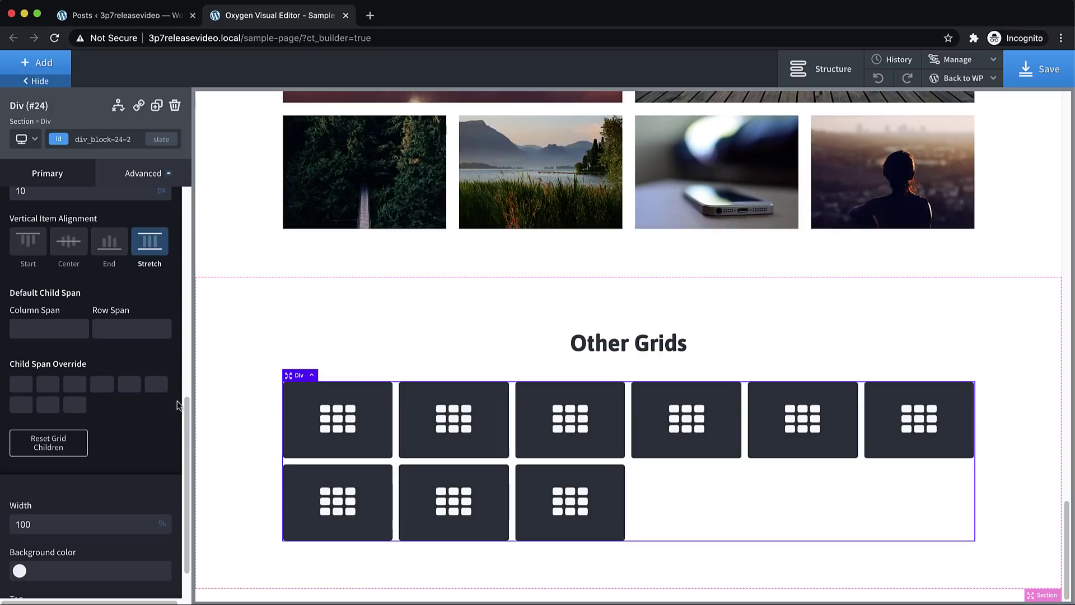
left_click_drag(183, 402, 178, 418)
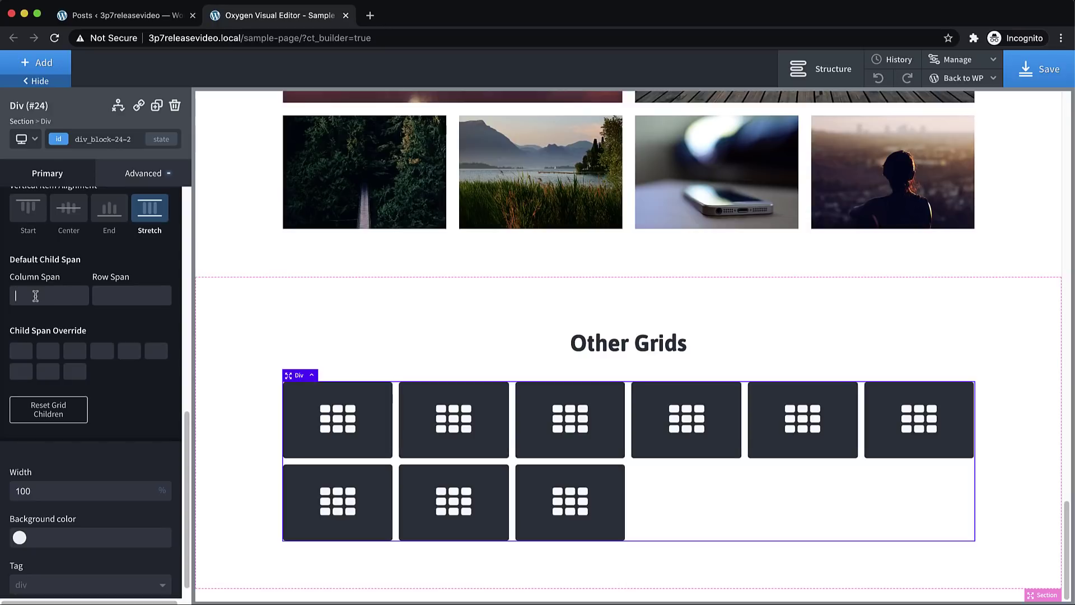
type("2")
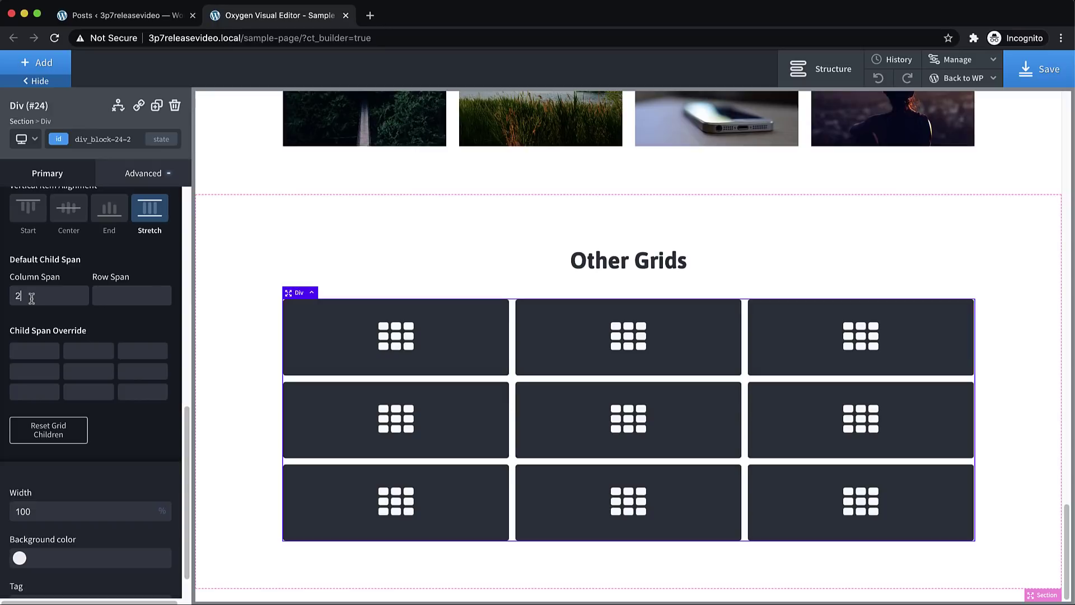
key("BackSpace")
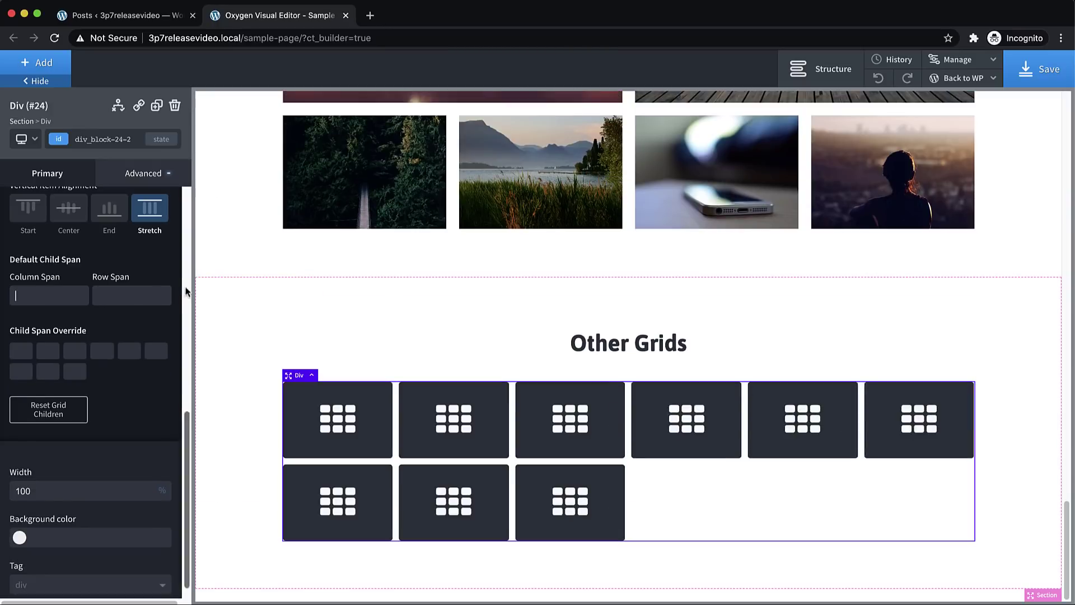
- Override spans on the first cards, giving them column span 2 and some row span 2
left_click(21, 350)
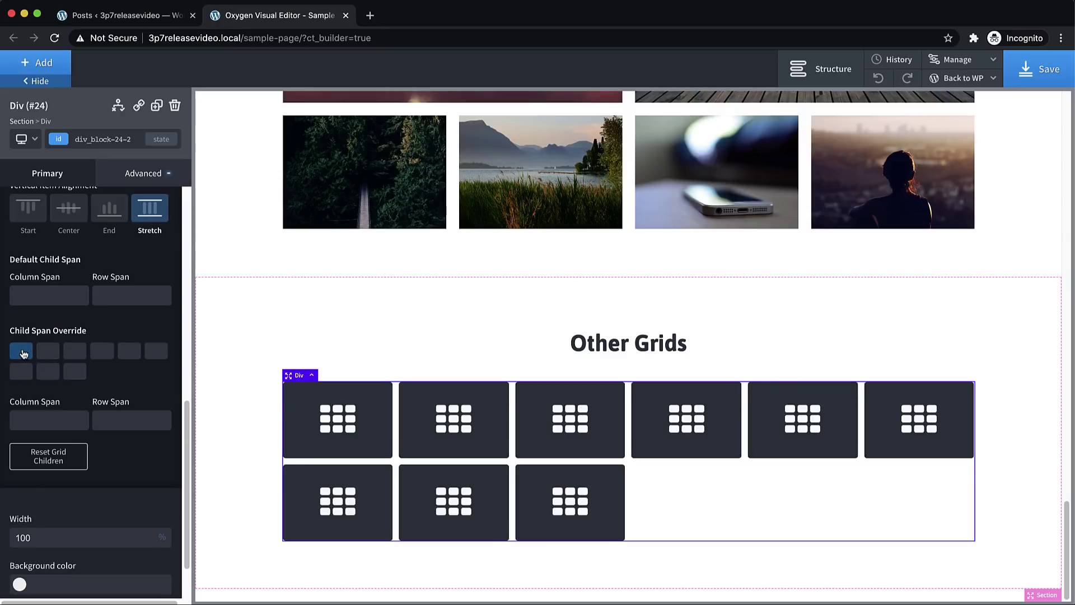
left_click(47, 351)
left_click(102, 353)
left_click(32, 423)
type("2")
left_click(117, 425)
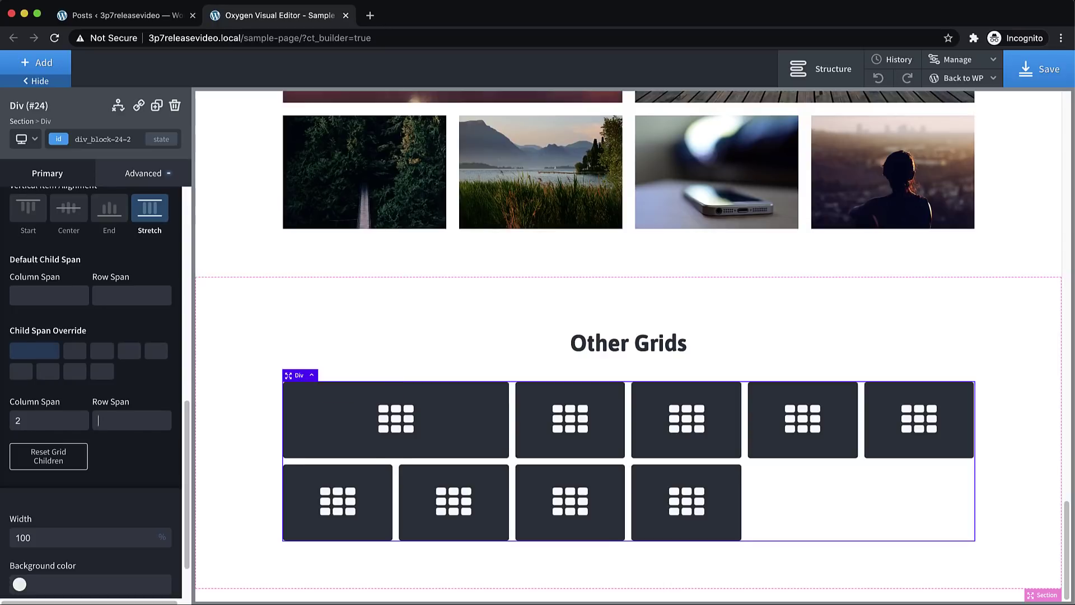
type("2")
left_click(76, 352)
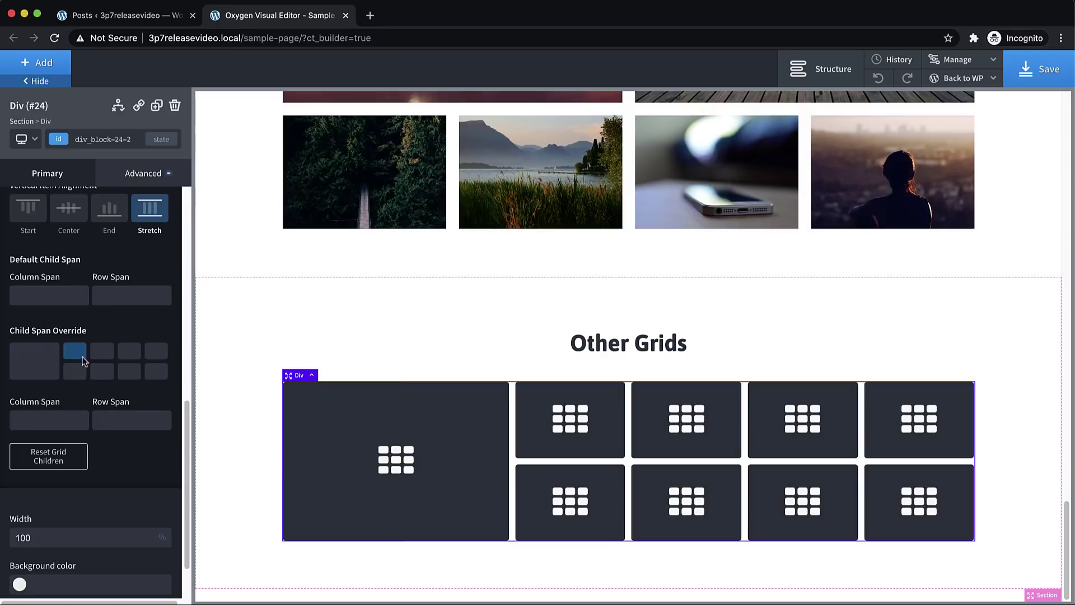
left_click(56, 421)
type("2")
left_click(129, 351)
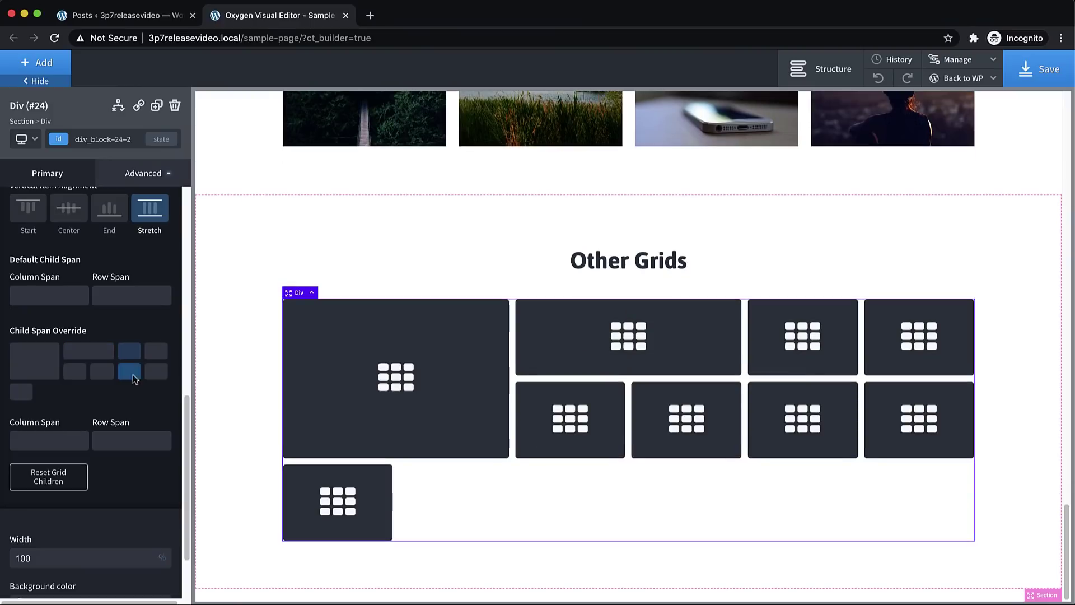
left_click(46, 442)
type("2")
left_click(127, 441)
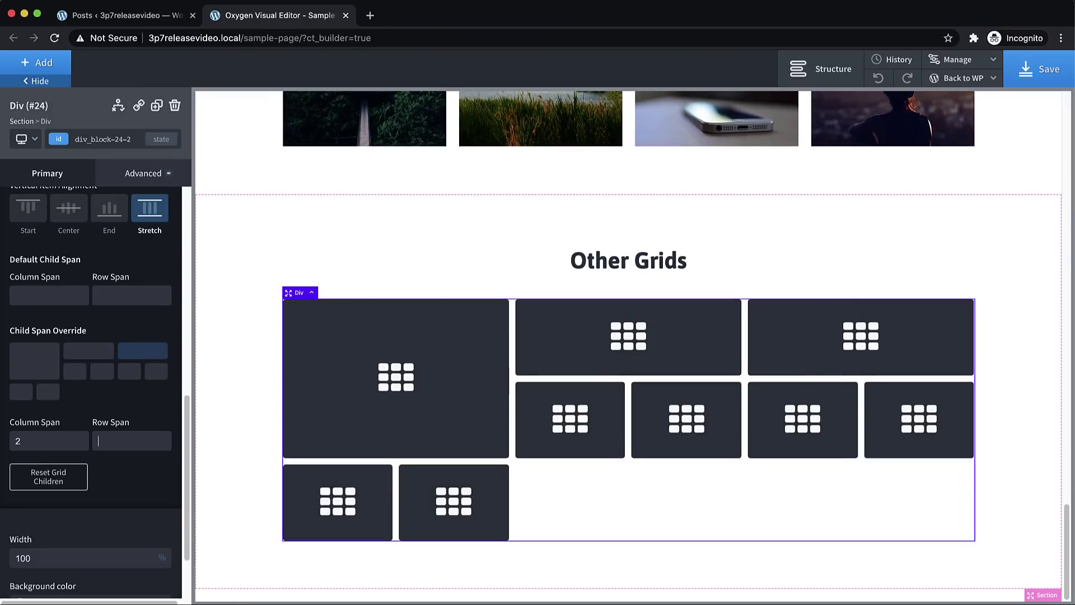
type("2")
left_click(79, 372)
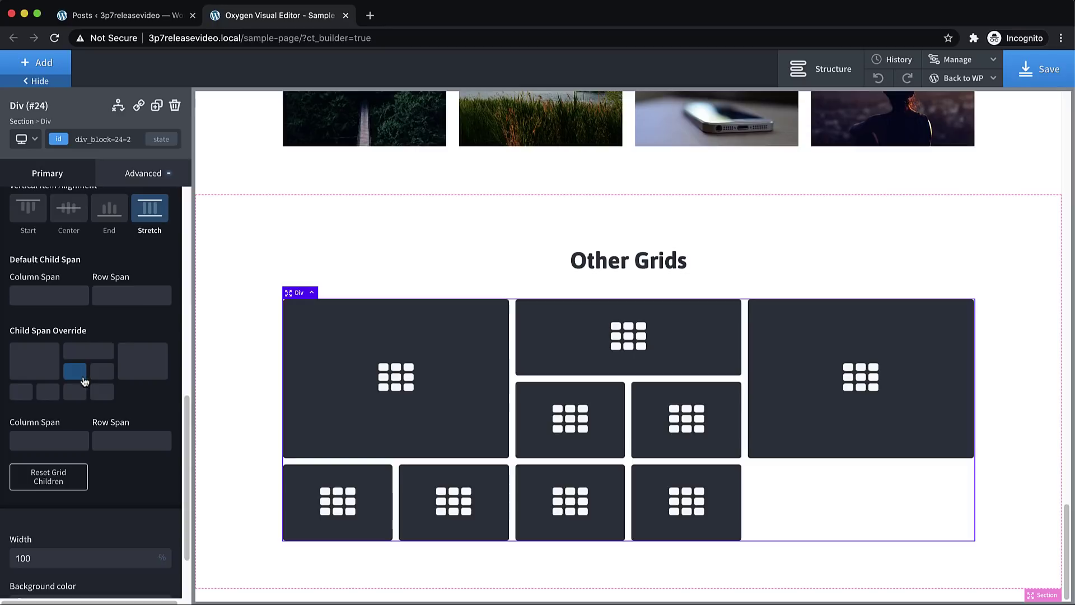
left_click(43, 440)
type("2")
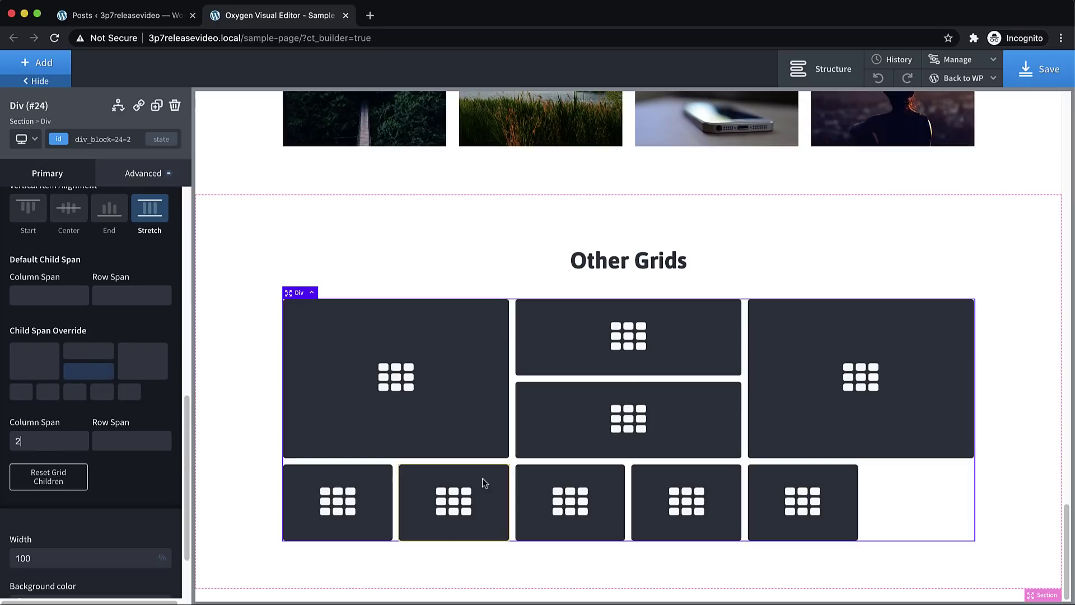
- Give three lower cards a column span of 2 and widen the final two cards
left_click(21, 391)
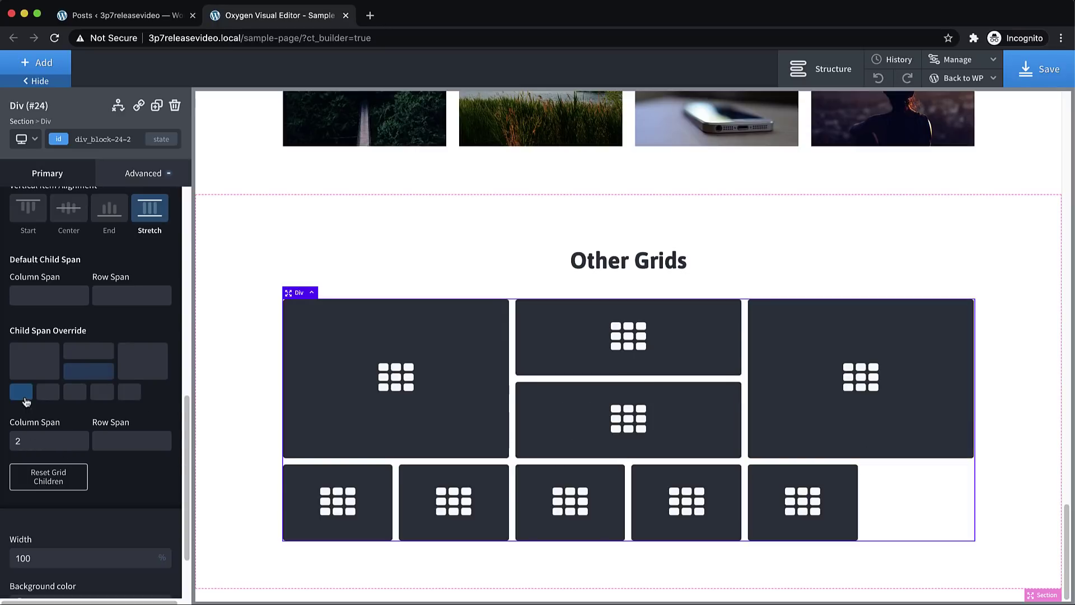
left_click(38, 439)
type("2")
left_click(75, 396)
left_click(50, 437)
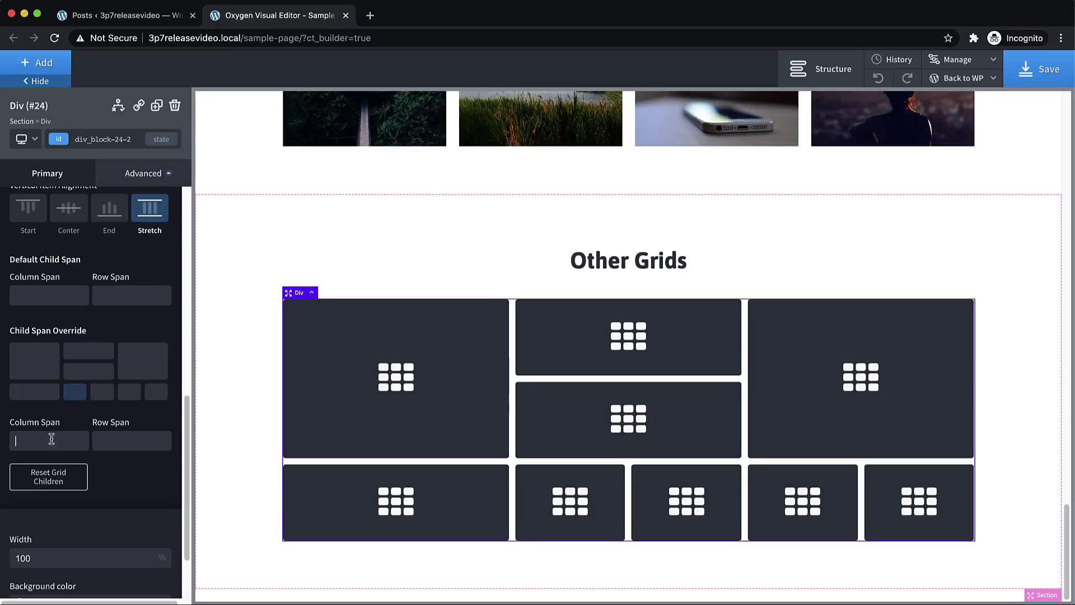
type("2")
left_click(128, 391)
left_click(57, 452)
type("2")
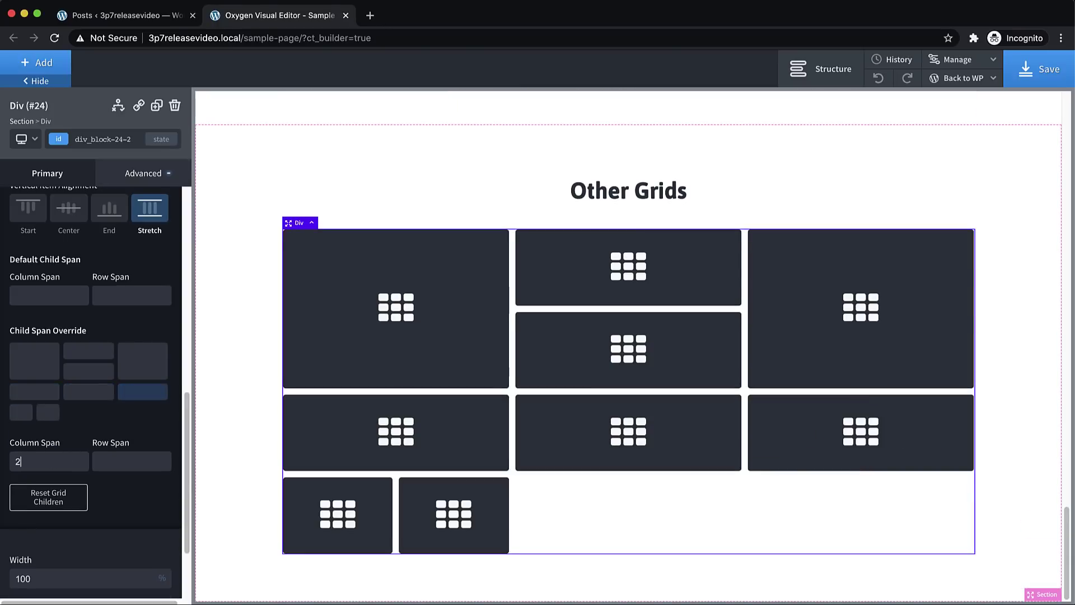
left_click(22, 412)
left_click(45, 452)
type("3")
left_click(98, 418)
left_click(62, 460)
type("2")
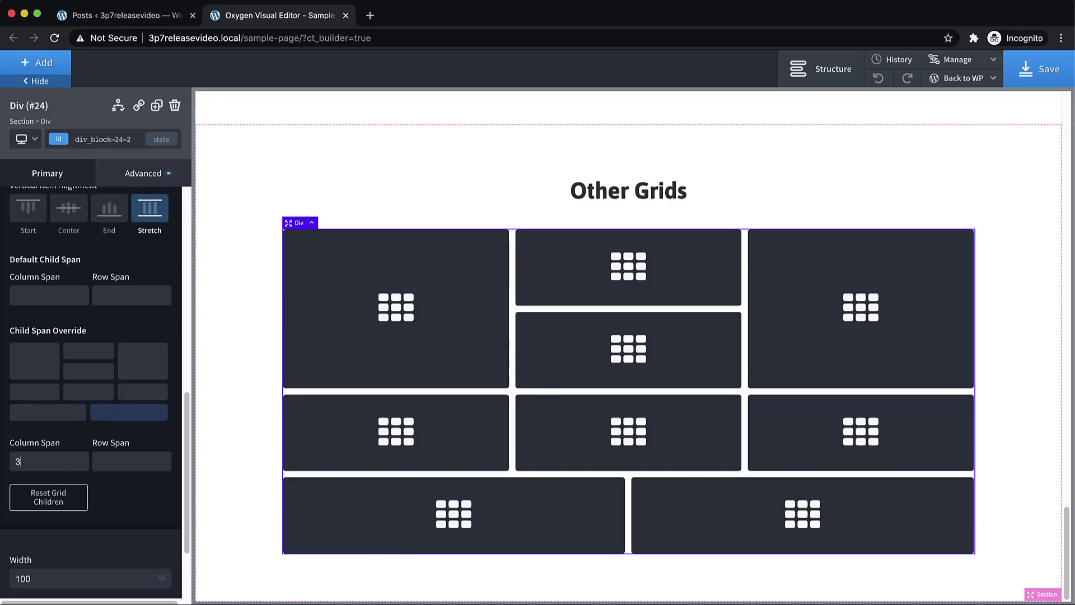
- Try row span 2 on the two wide bottom cards, then clear the row span
left_click(72, 414)
left_click(118, 460)
type("2")
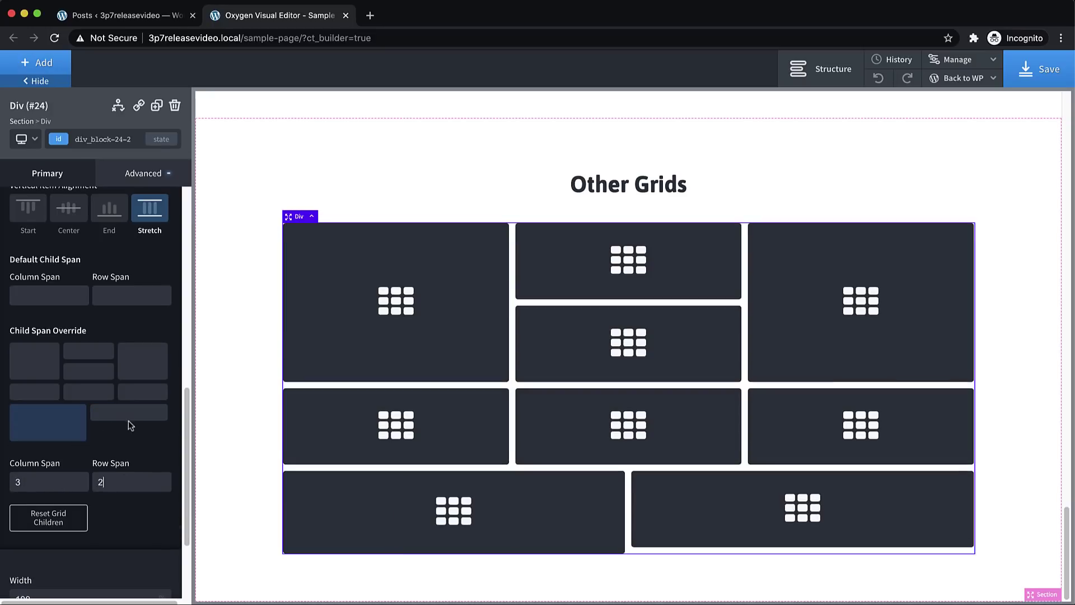
left_click(129, 421)
left_click(115, 481)
type("2")
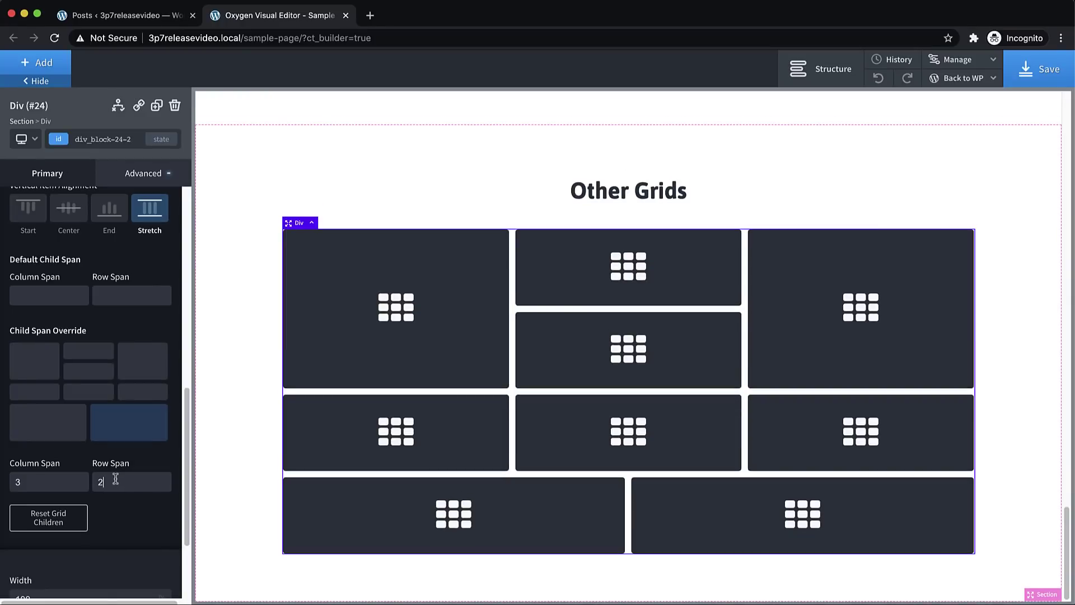
key("BackSpace")
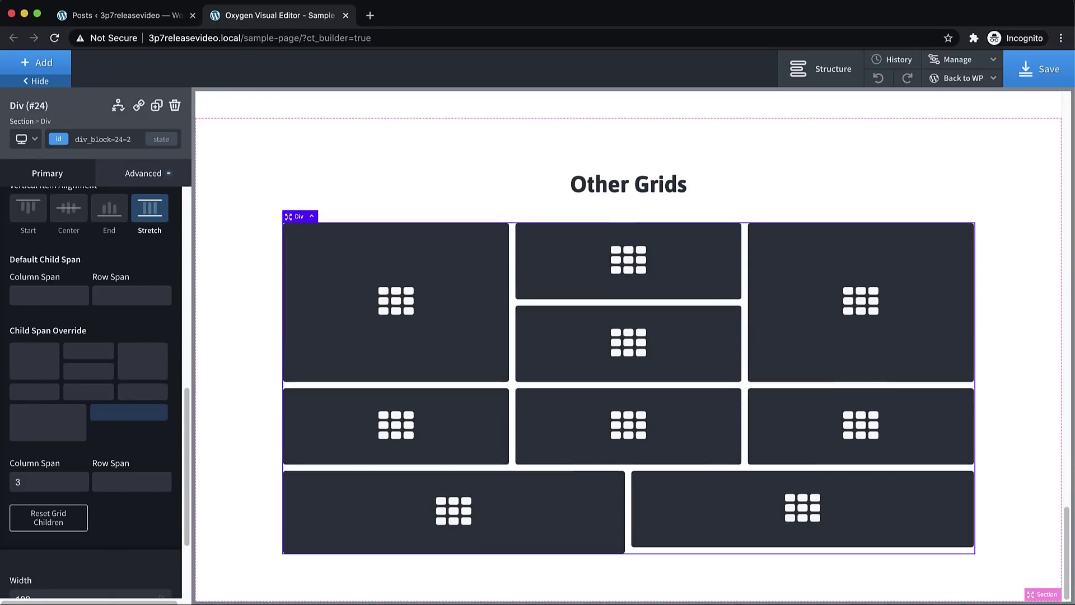
- Scroll back up to the Oxygen 3.7 header and open the +Add components panel
scroll(554, 426, "up", 10)
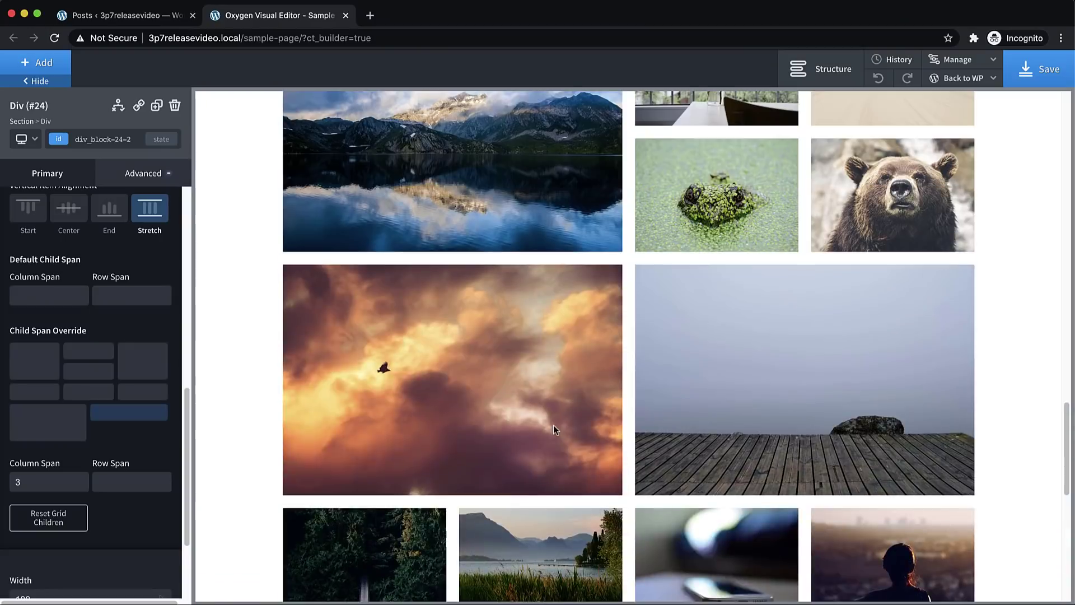
scroll(553, 429, "up", 15)
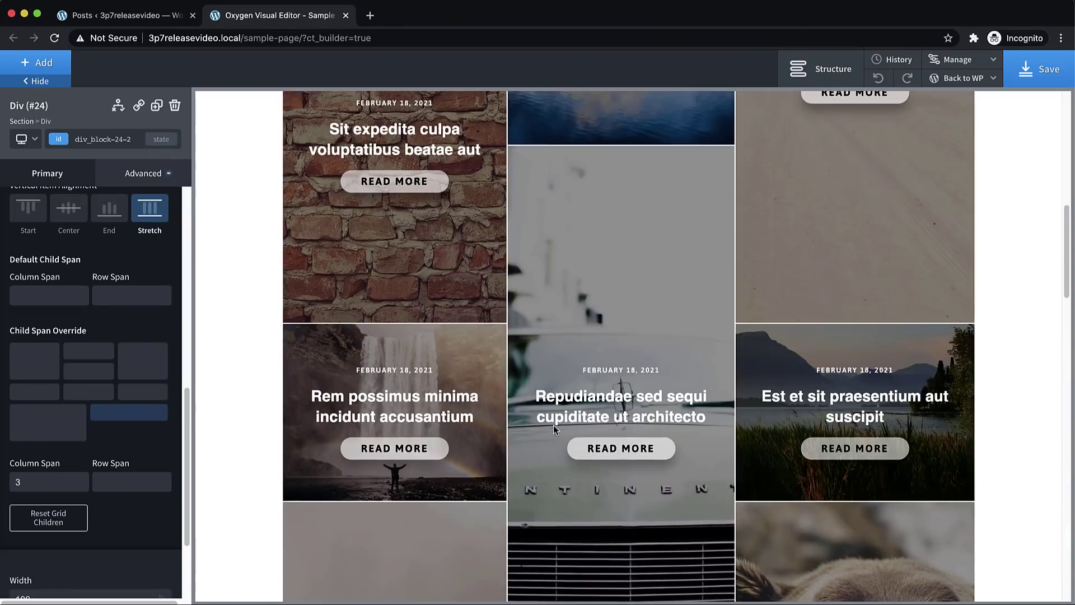
scroll(554, 434, "up", 3)
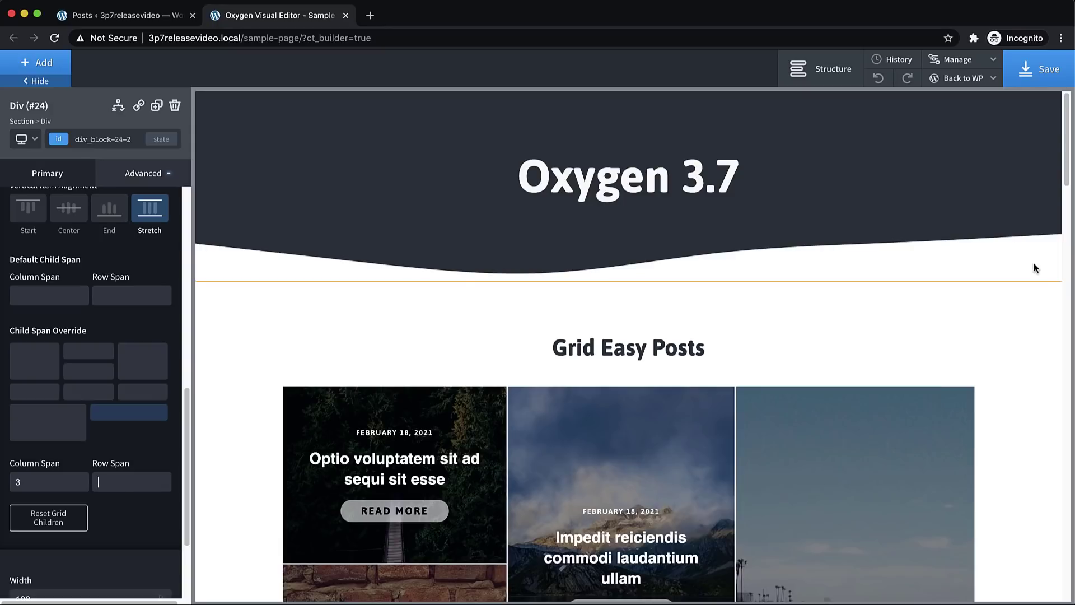
left_click(65, 65)
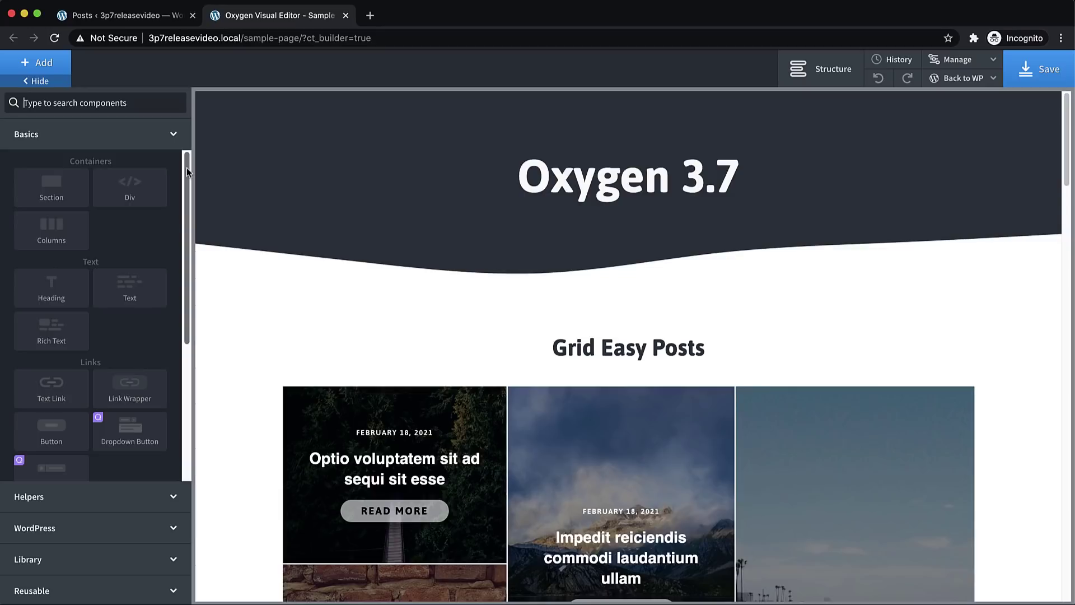
- Add a new Section below the Other Grids section
left_click_drag(187, 167, 175, 288)
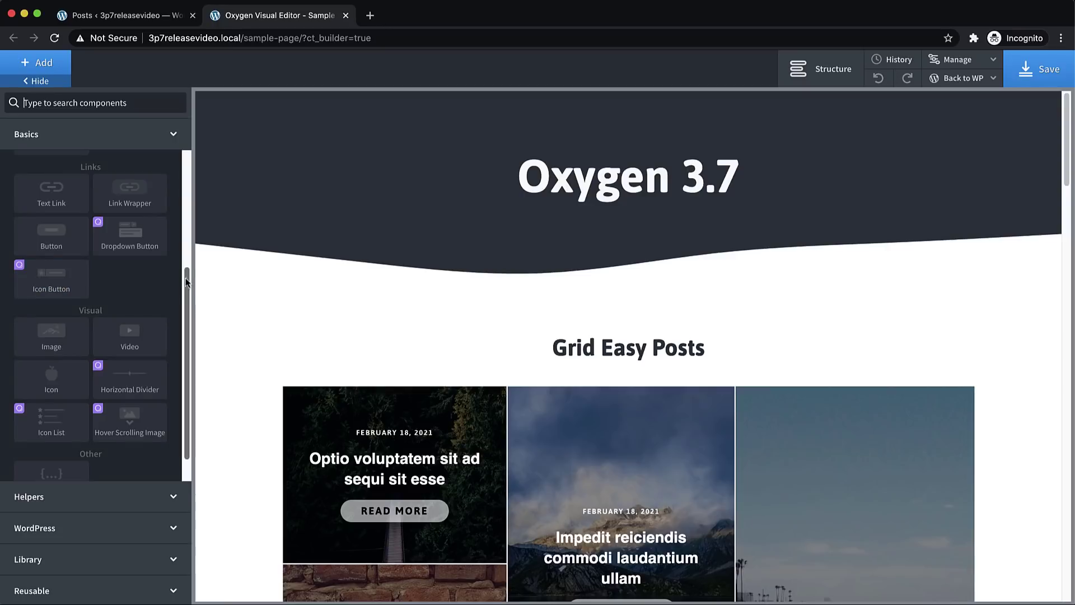
left_click_drag(185, 282, 183, 304)
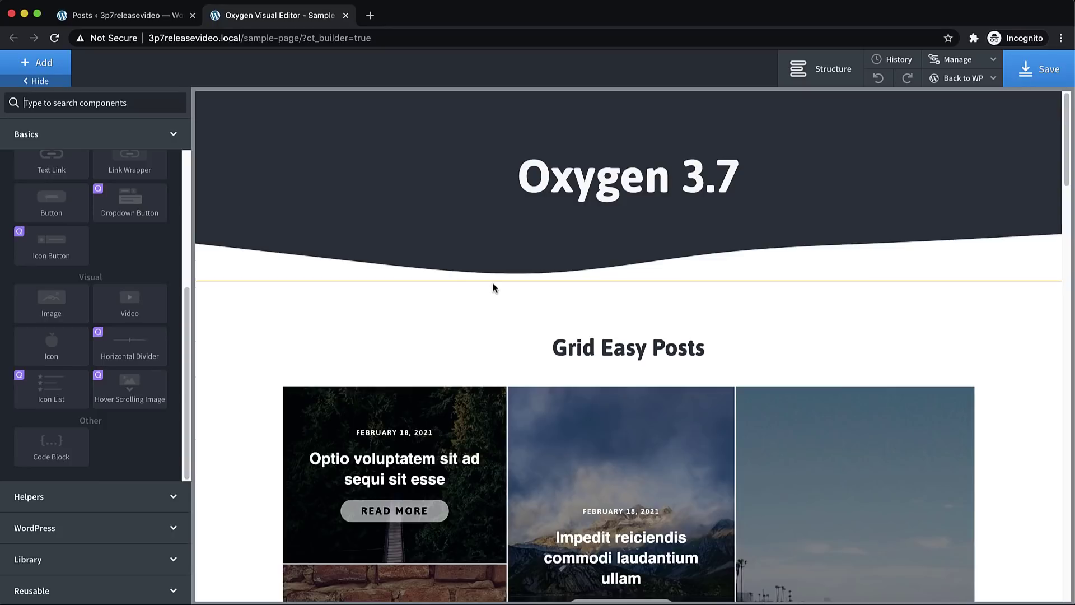
scroll(493, 288, "down", 15)
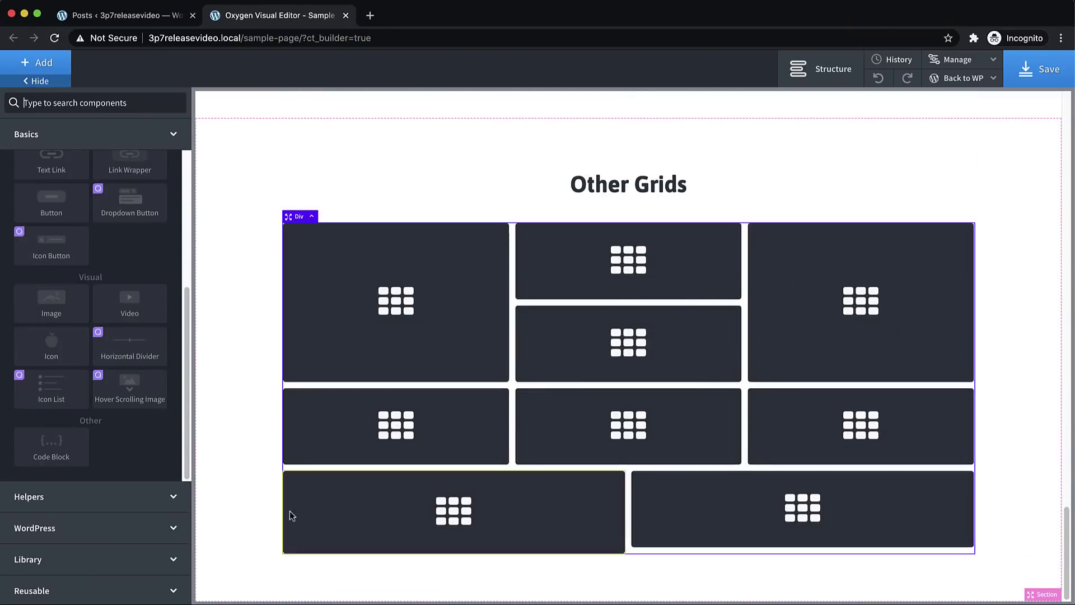
left_click(220, 549)
left_click(51, 65)
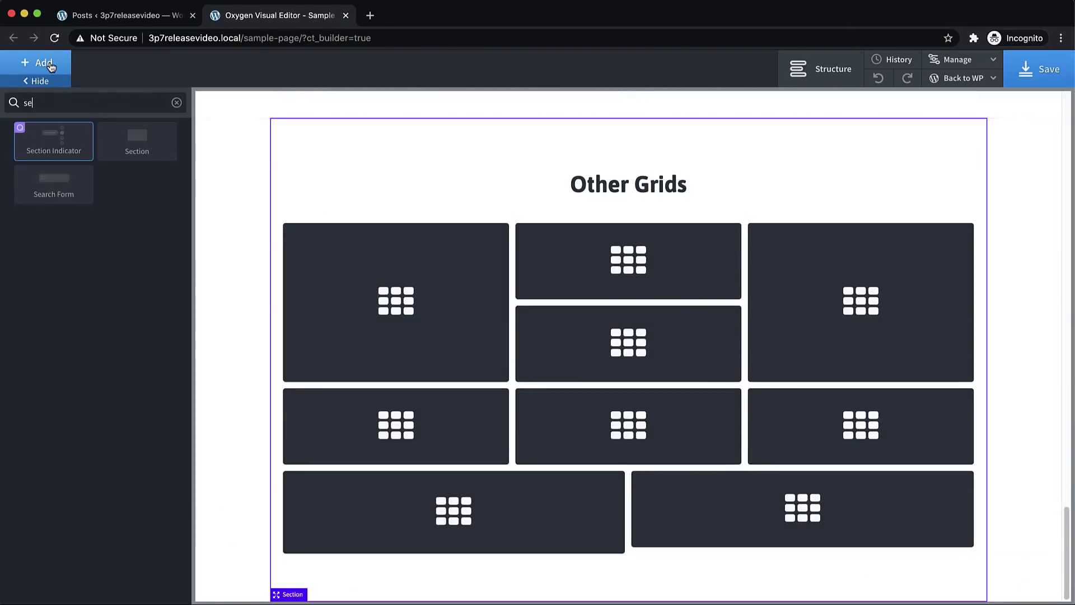
left_click(137, 140)
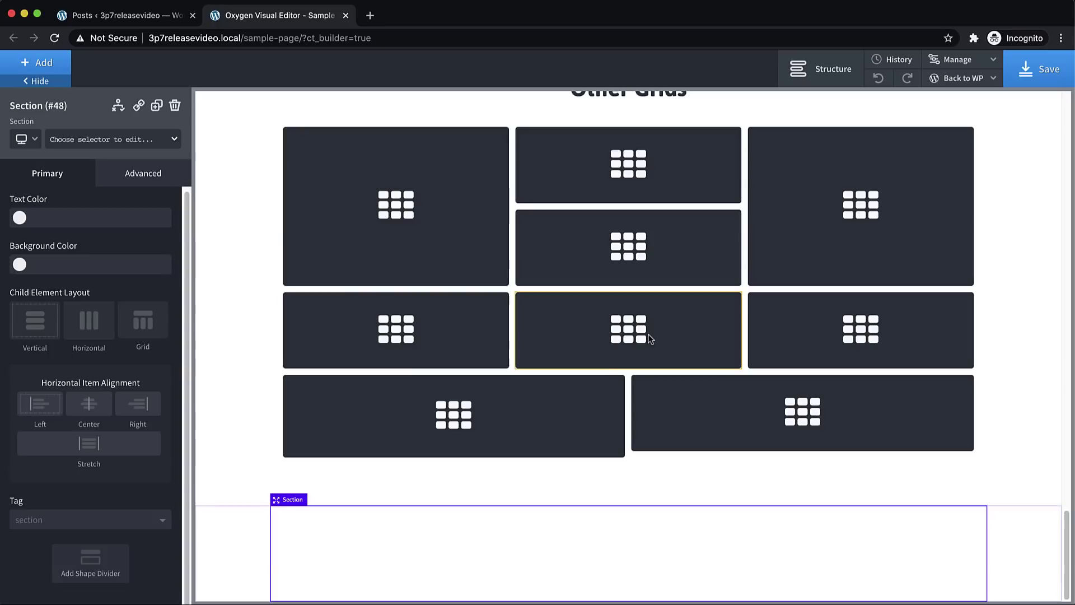
- Set the new section's height to 100 vh under Size & Spacing
left_click(151, 178)
left_click(107, 243)
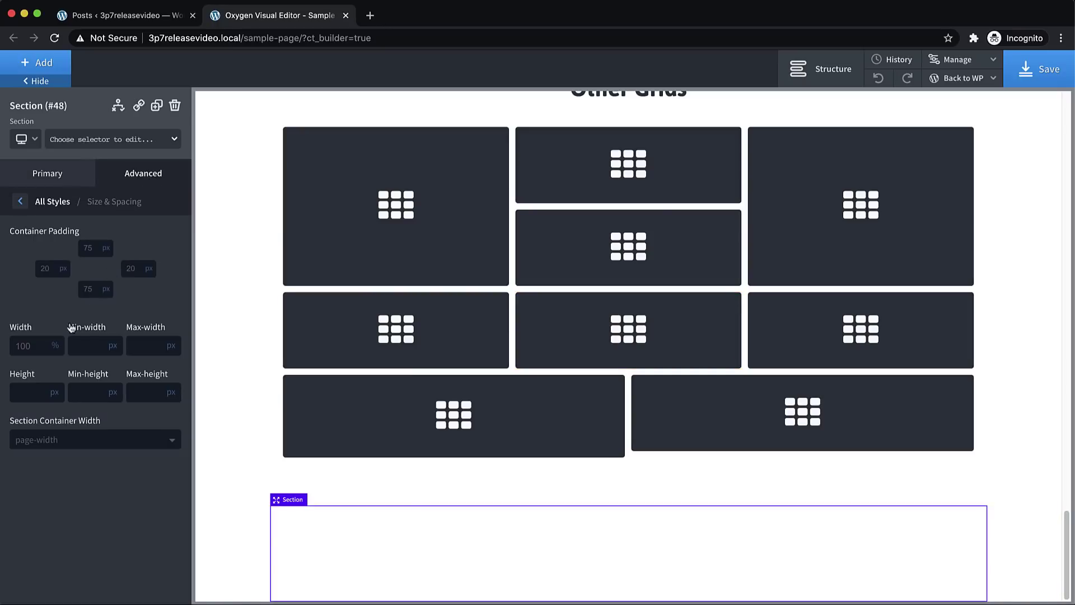
left_click(59, 401)
left_click(59, 451)
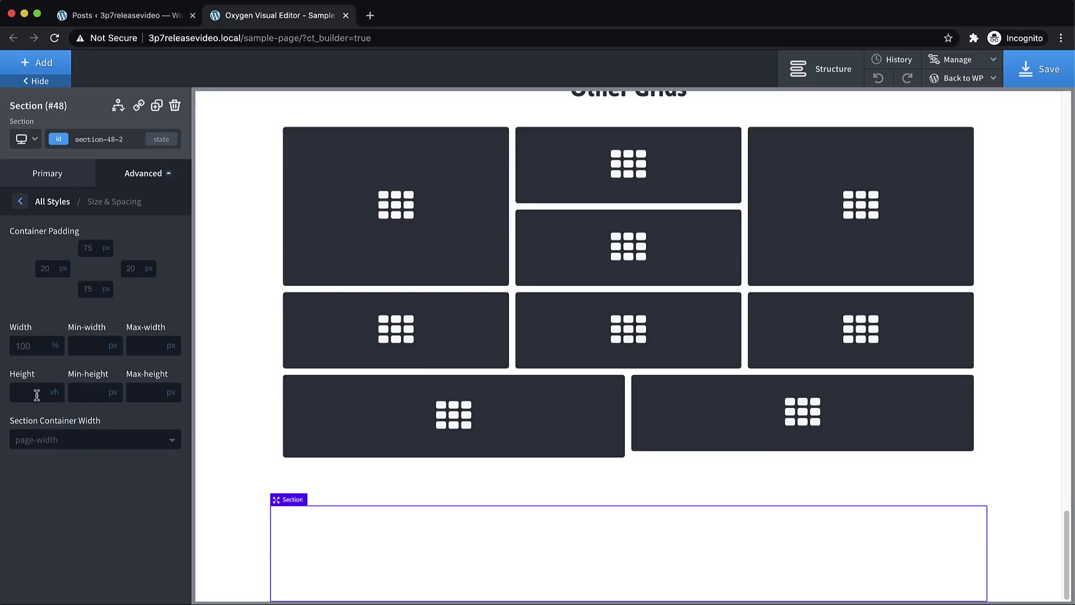
type("100")
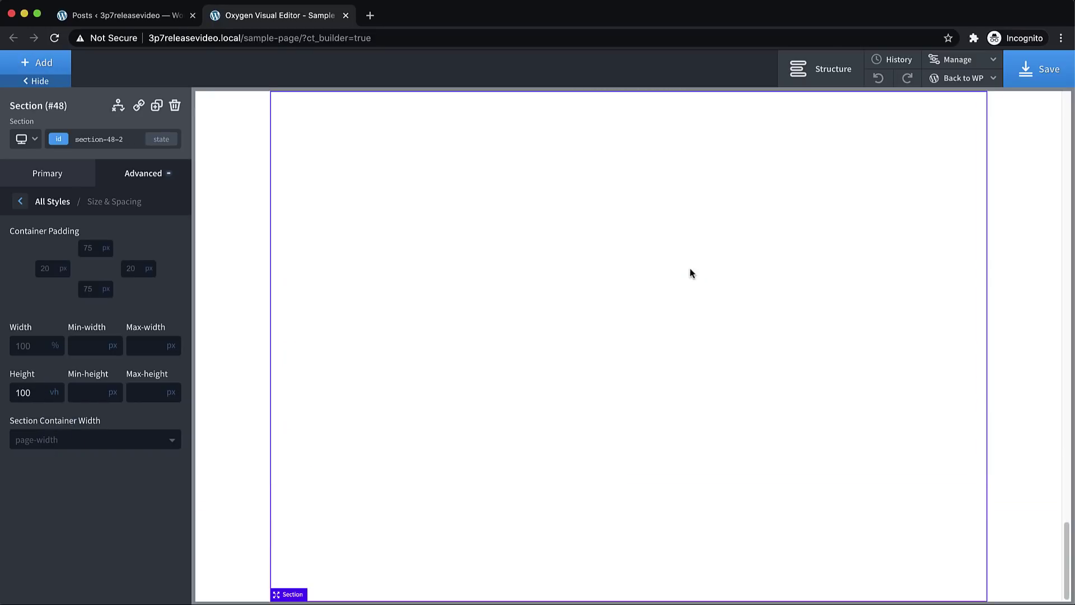
- Insert a Dropdown Button (Actions: Log In, Sign Up, Contact Me) and select its Log In item
left_click(63, 75)
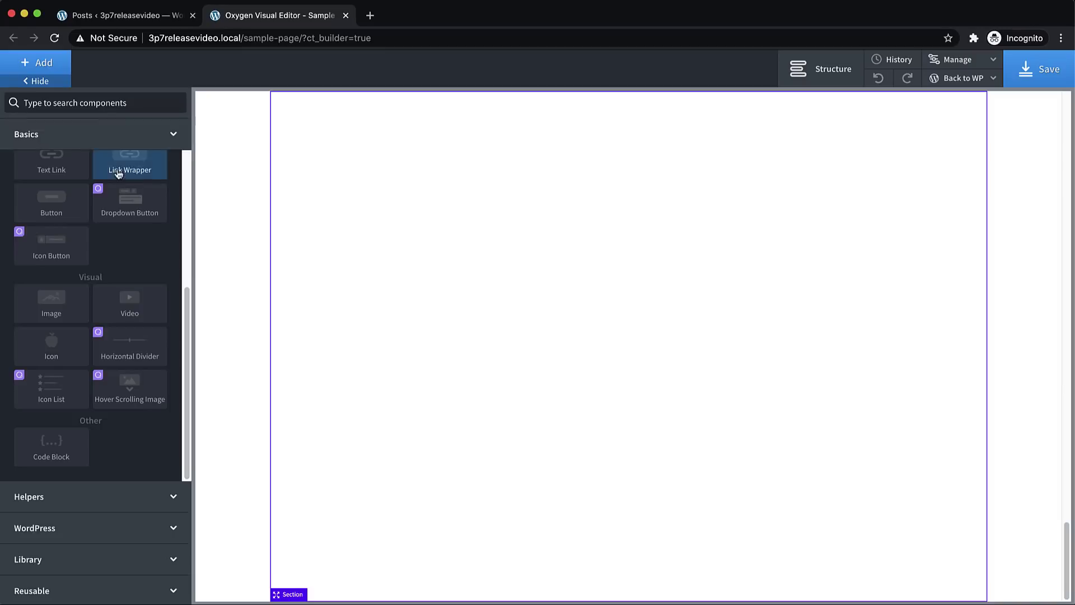
scroll(156, 239, "down", 3)
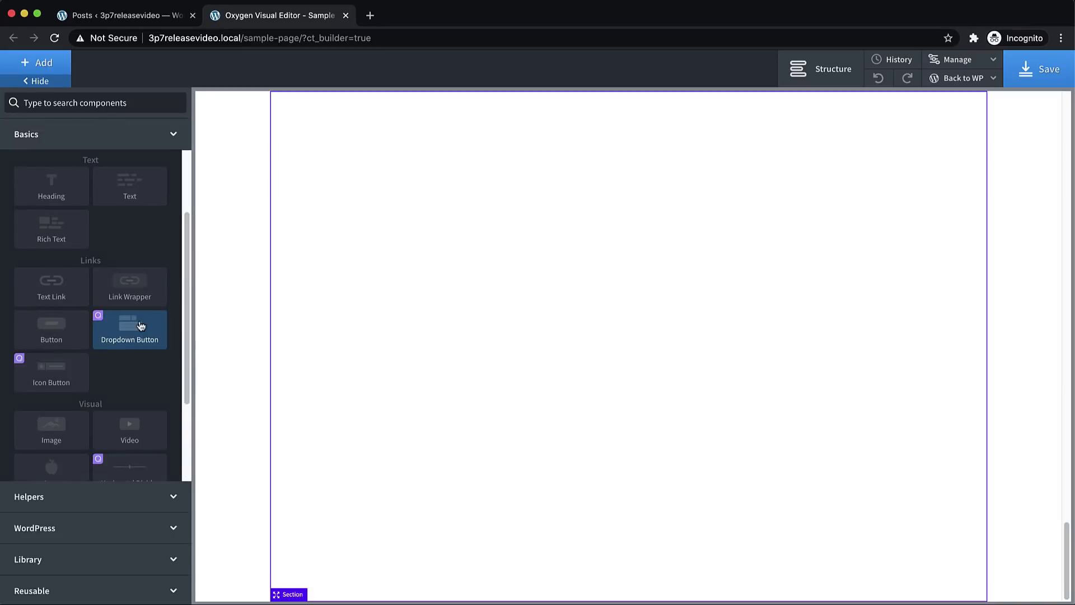
left_click(139, 328)
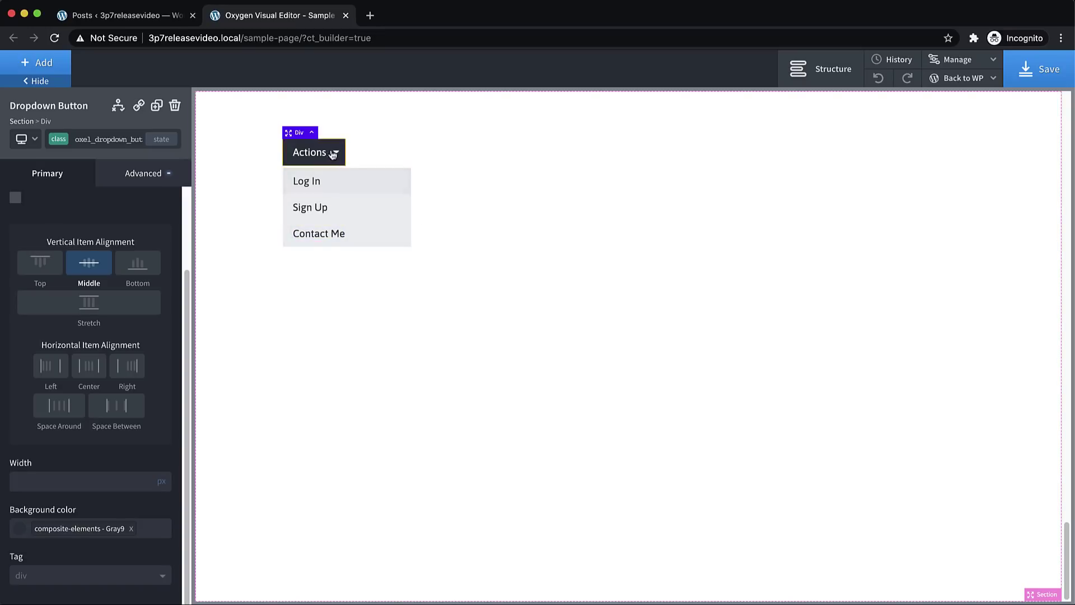
left_click(357, 185)
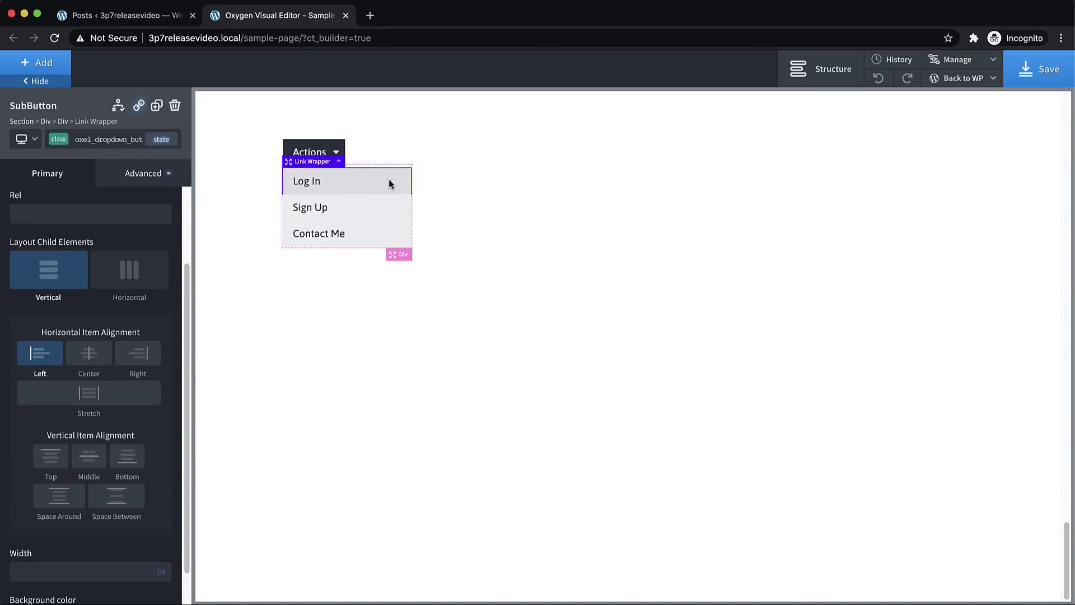
- In the structure tree, expand the first SubButton and inspect its Text, SubButton and Submenu parts
left_click(823, 69)
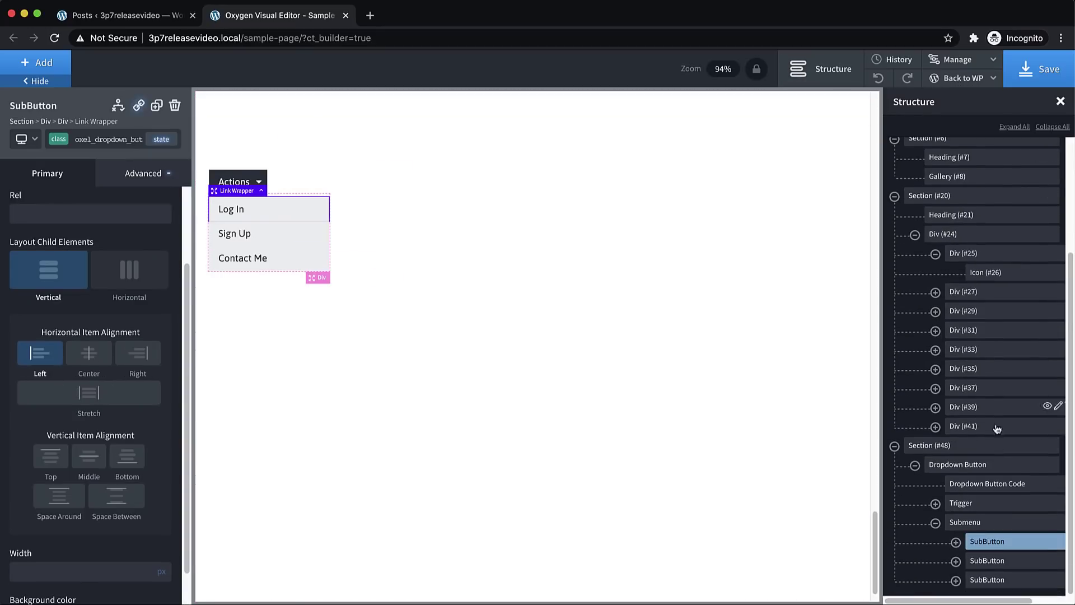
left_click(955, 542)
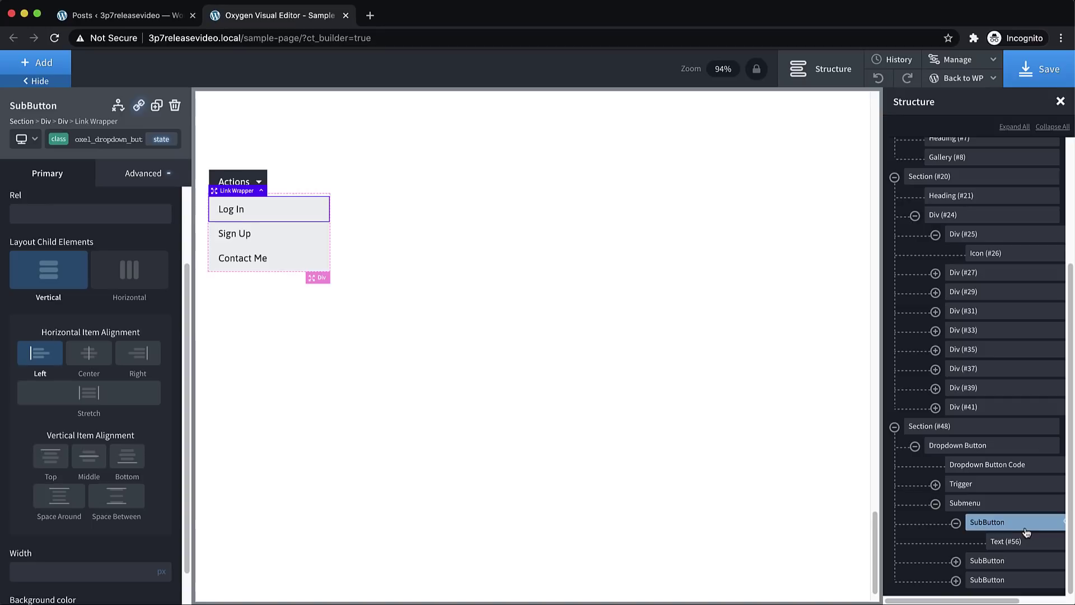
left_click(1007, 543)
left_click(1006, 530)
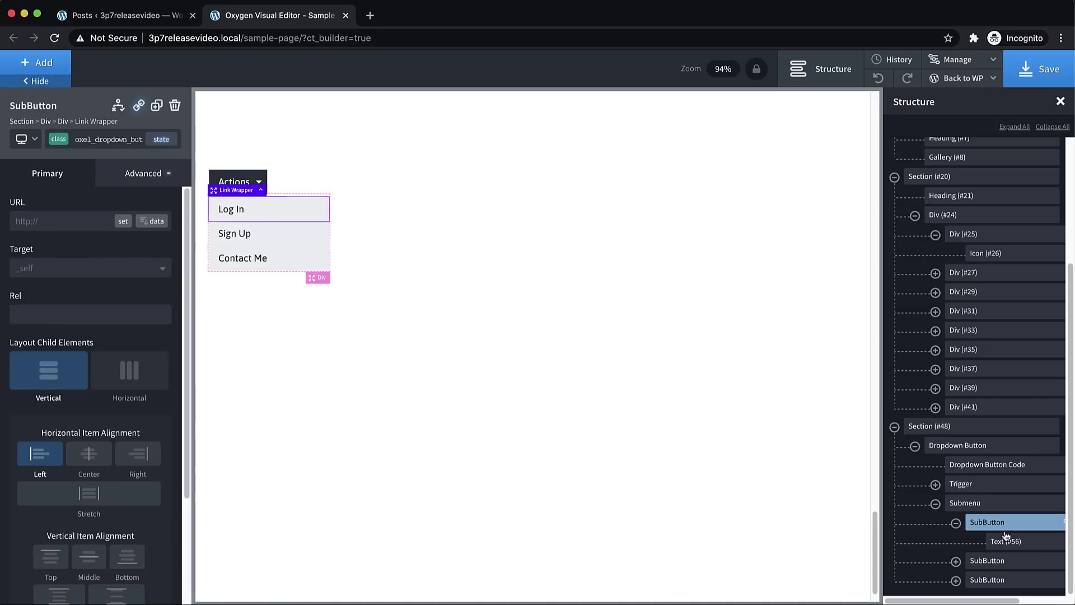
left_click(1007, 539)
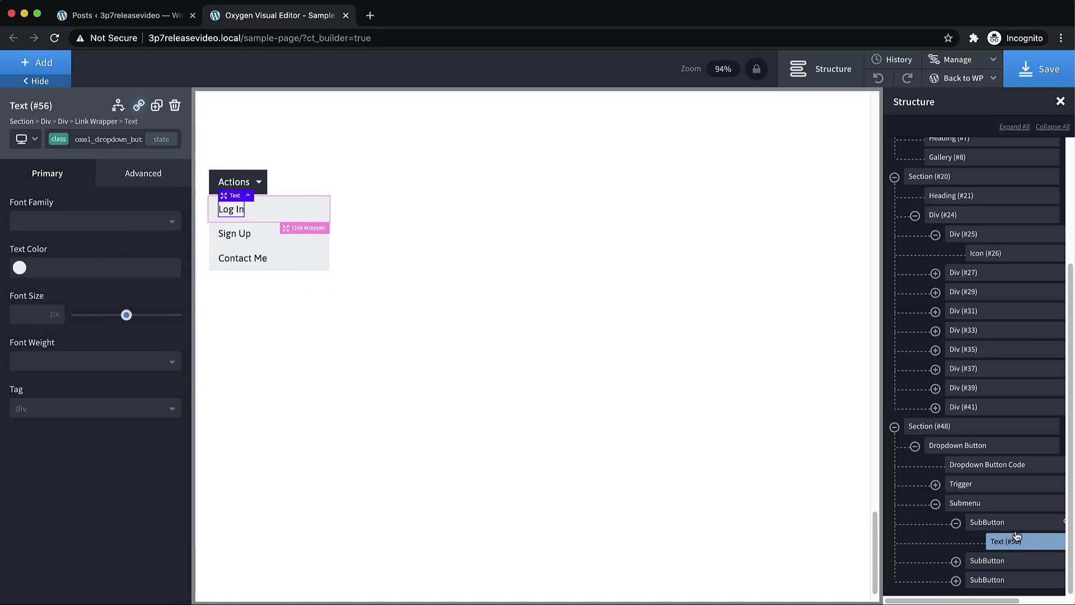
left_click(998, 524)
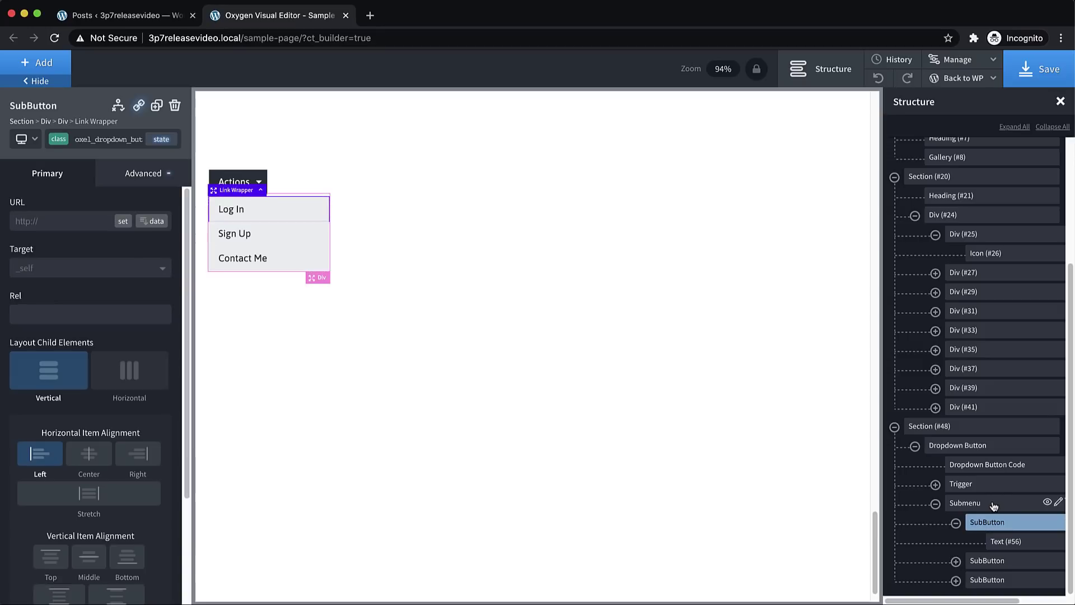
left_click(991, 504)
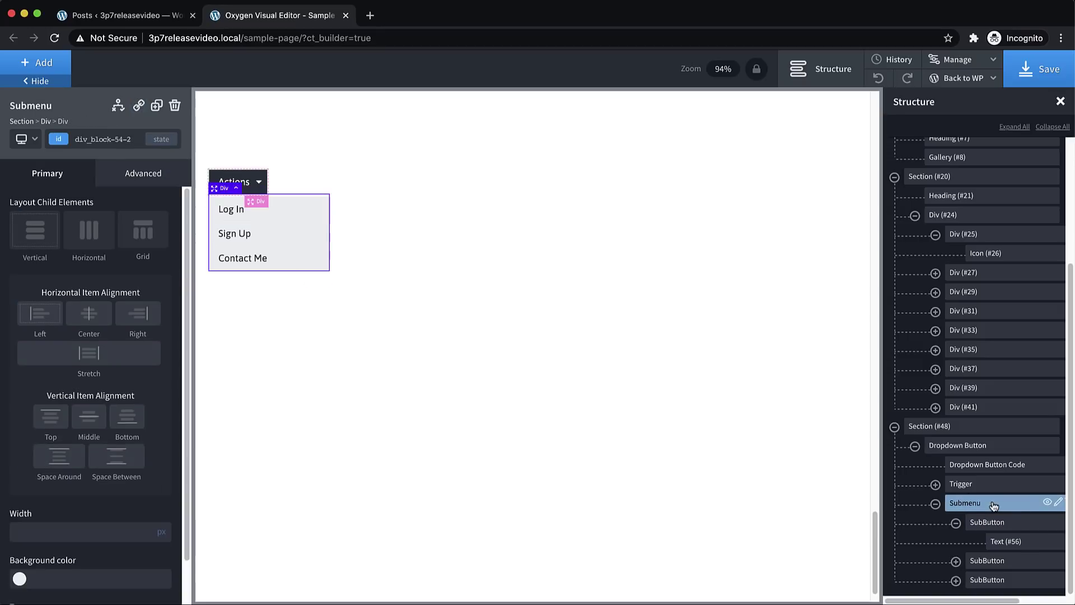
- Inspect the Dropdown Button Code block's jQuery script that toggles the submenu
left_click(975, 469)
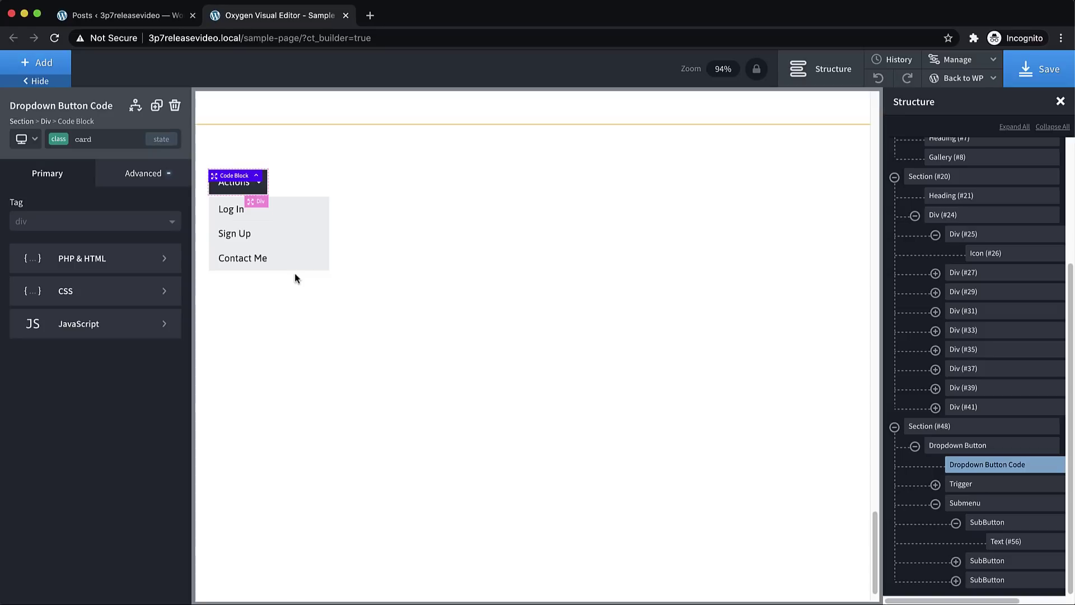
left_click(143, 323)
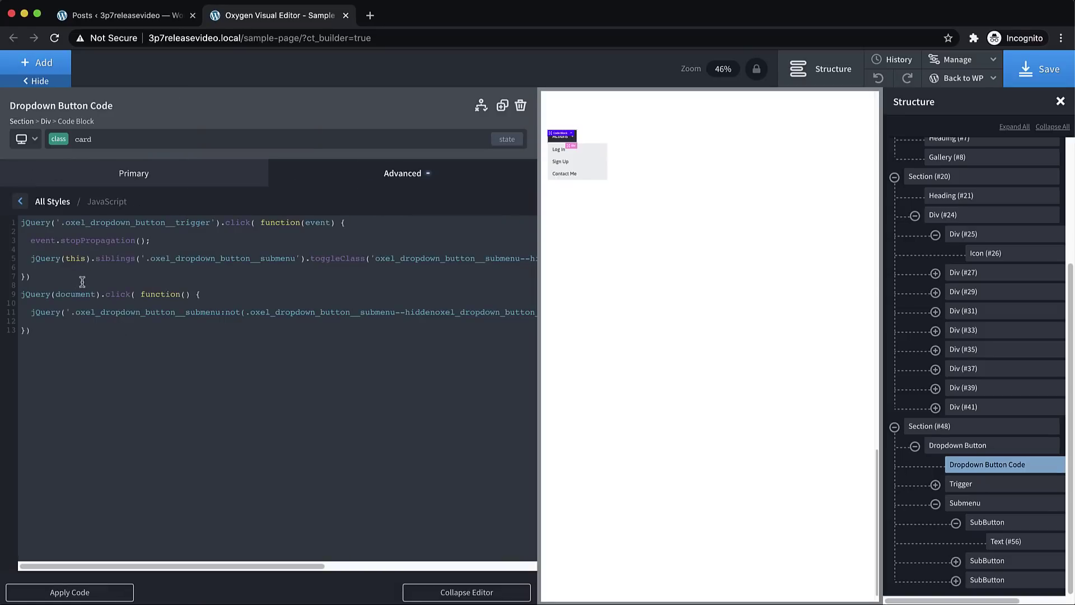
left_click(17, 202)
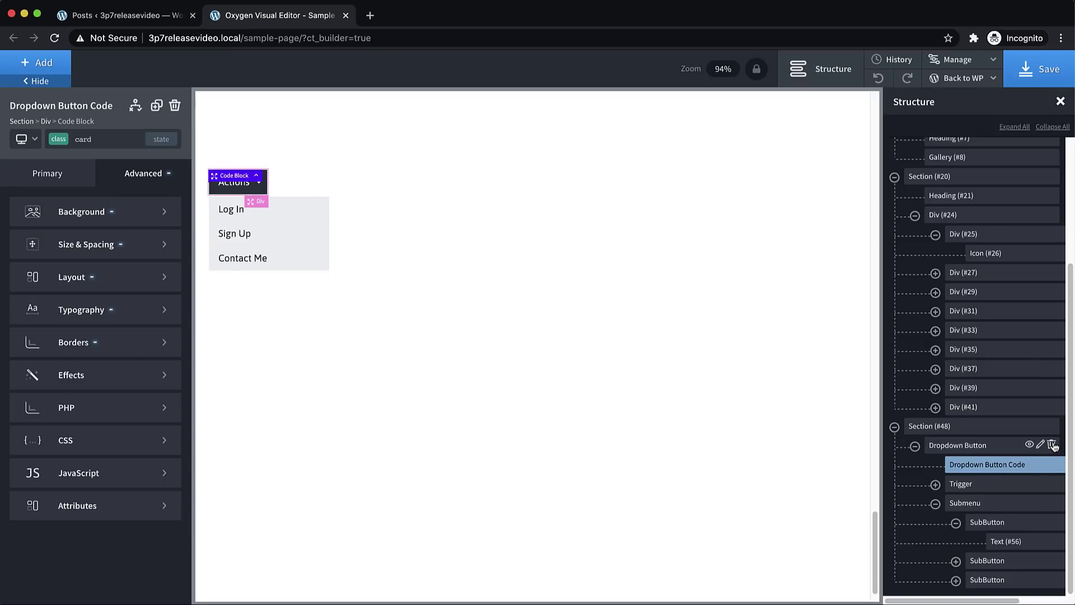
- Replace the Dropdown Button with a Horizontal Divider in Section (#48)
left_click(1052, 446)
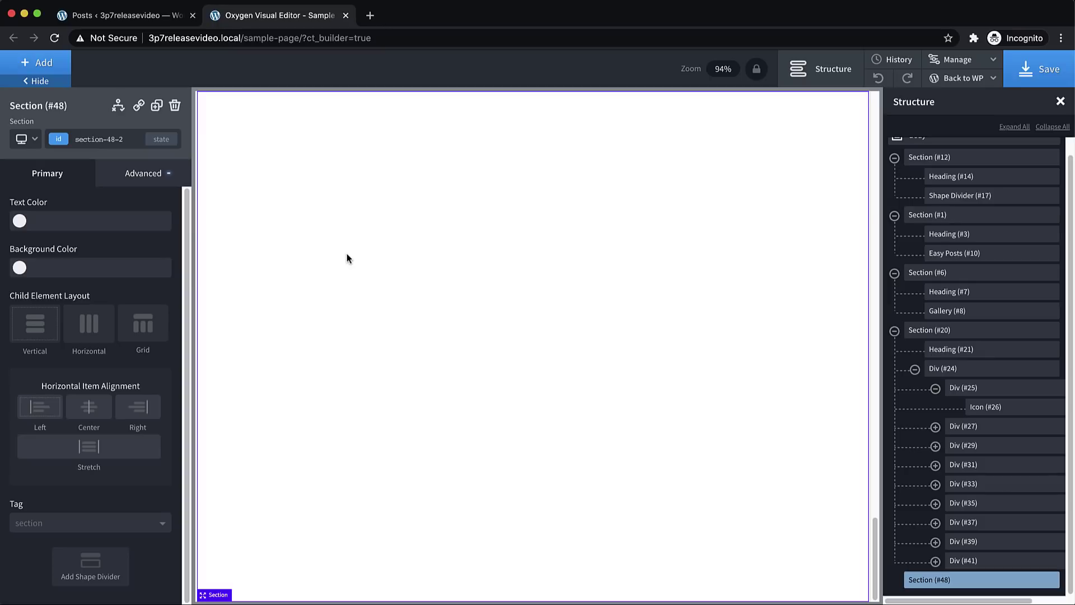
left_click(44, 63)
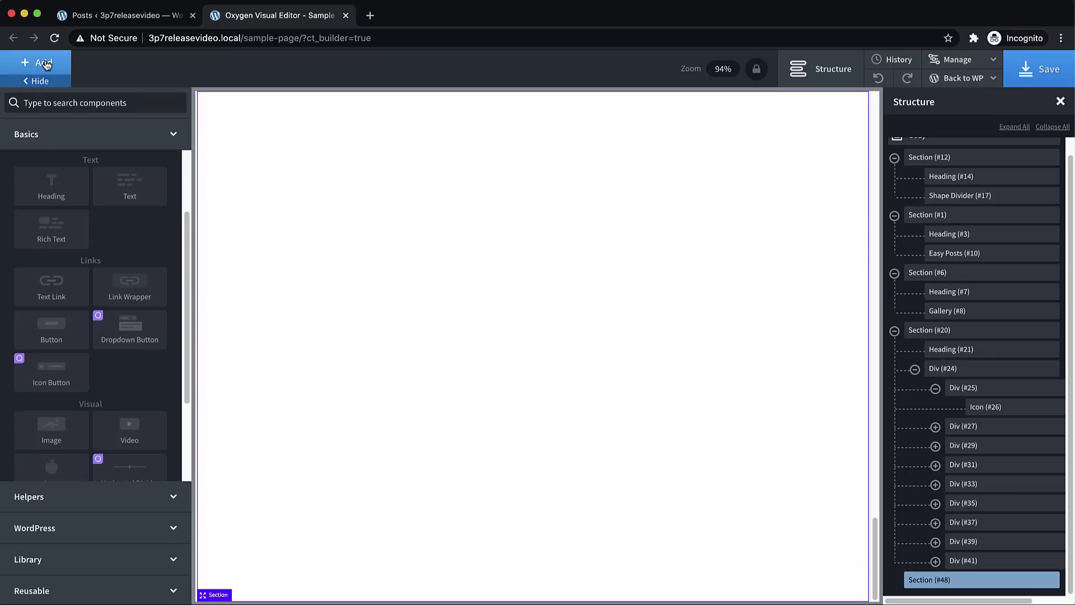
left_click_drag(187, 230, 183, 294)
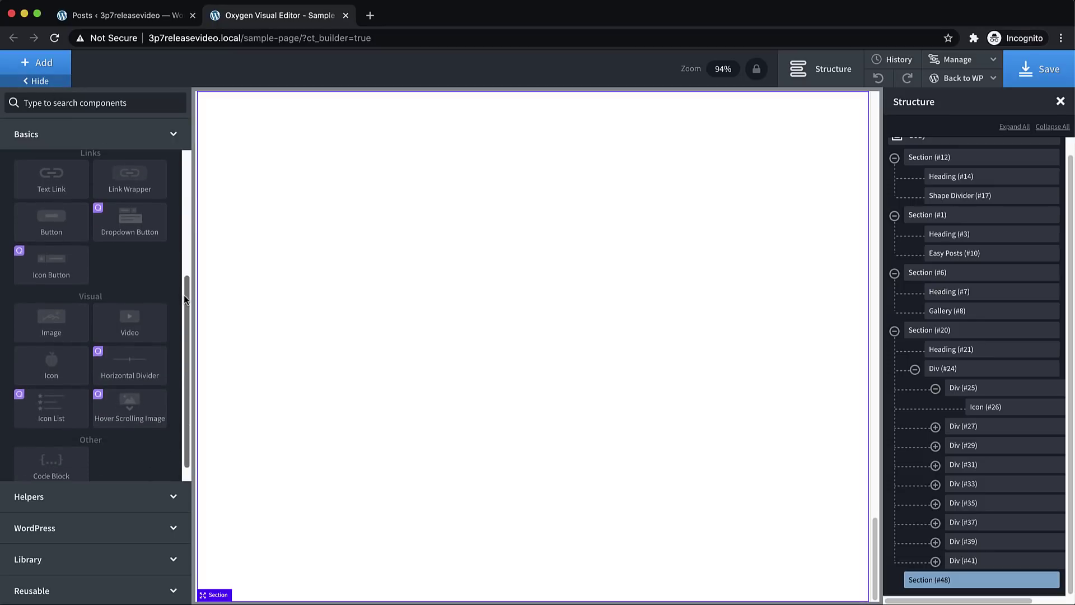
left_click(141, 360)
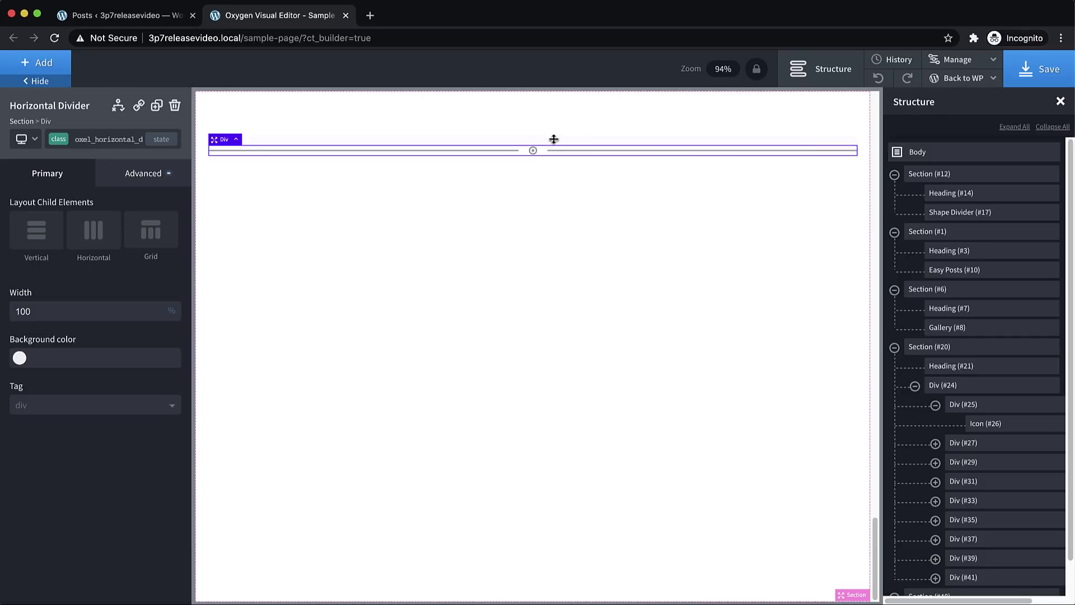
- View the composite-elements colour set under Global Styles > Colors
left_click(957, 59)
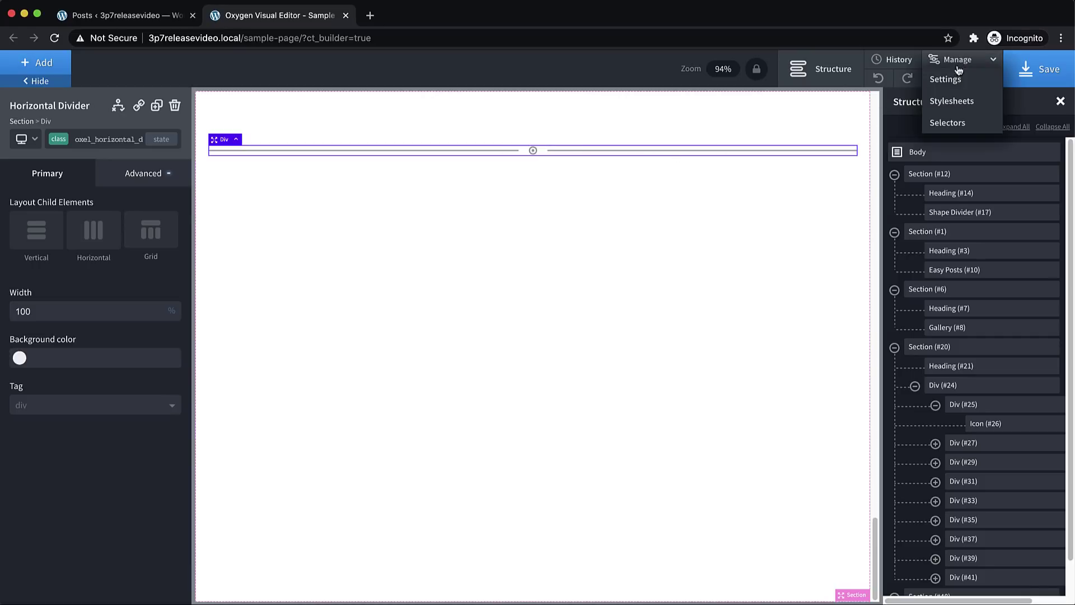
left_click(966, 79)
left_click(961, 211)
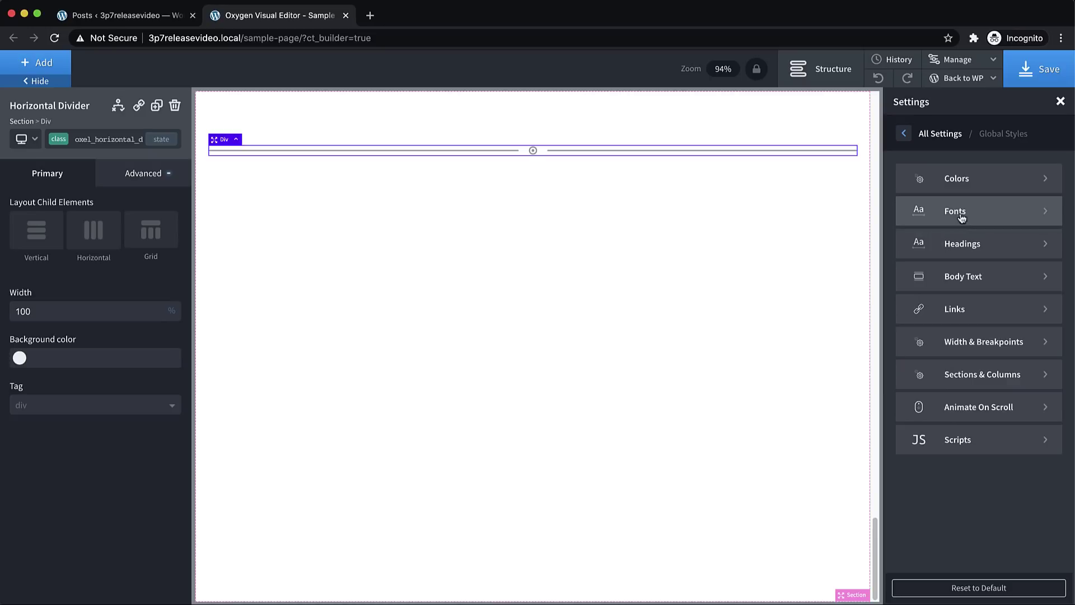
left_click(967, 180)
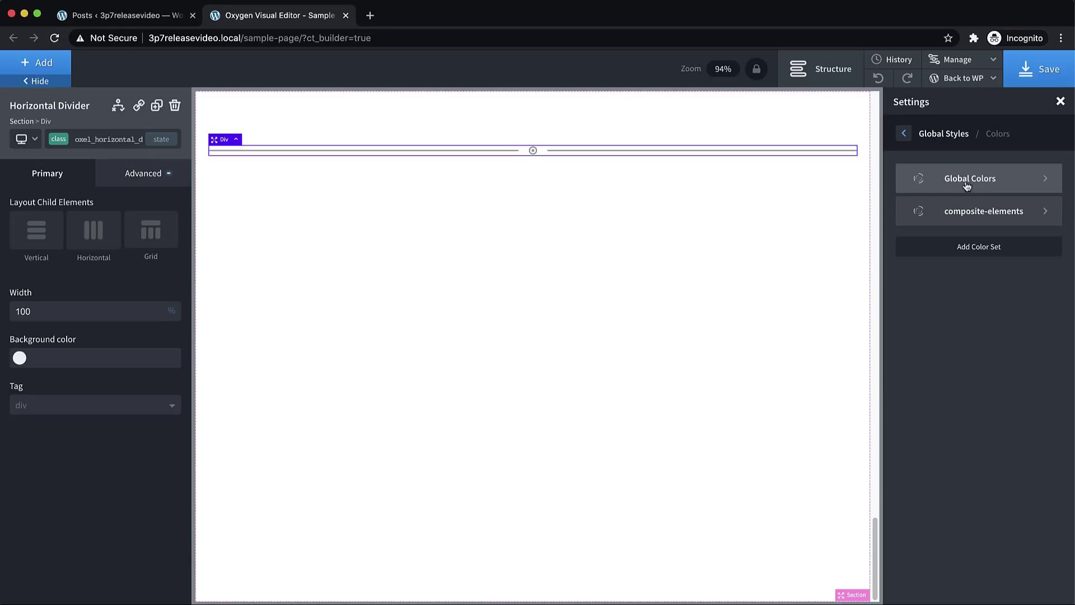
left_click(992, 218)
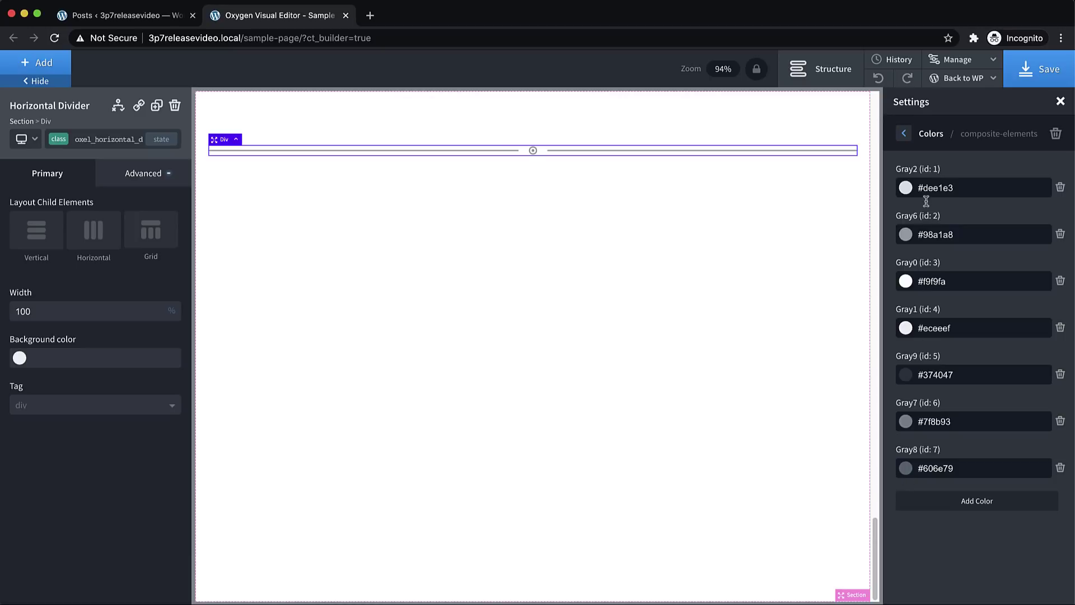
- Close the global settings and select the whole Horizontal Divider
left_click(900, 134)
left_click(901, 133)
left_click(1059, 101)
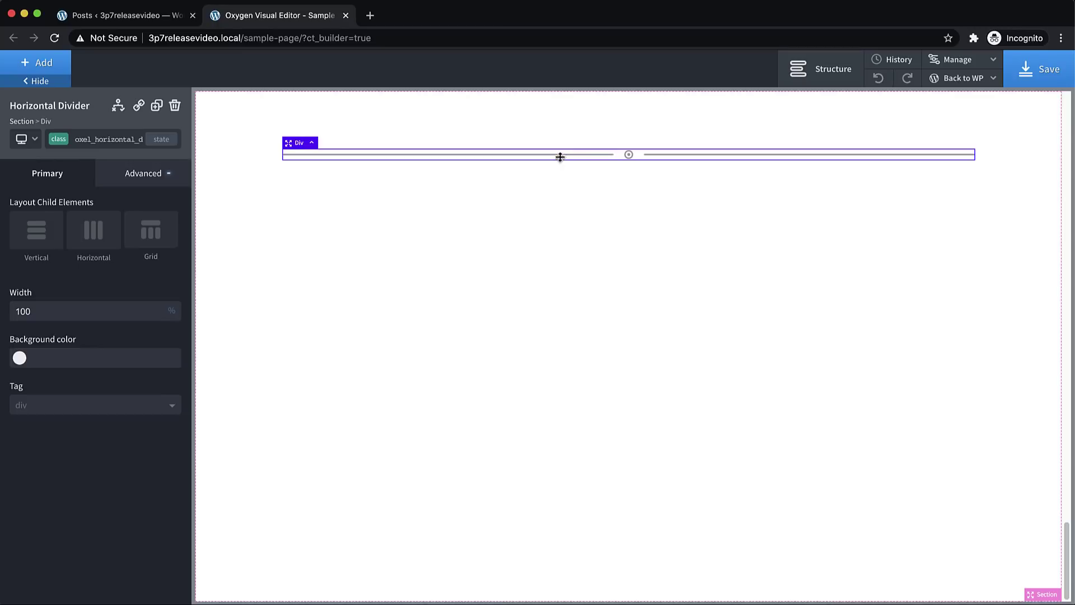
left_click(629, 153)
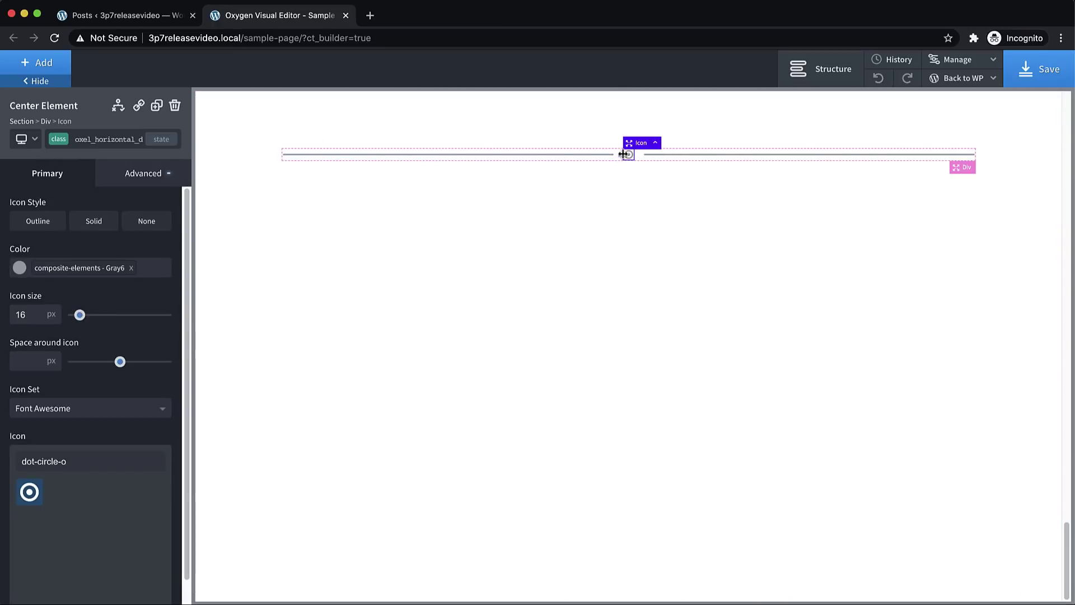
left_click(971, 167)
- Delete the Horizontal Divider and insert a Dynamic Slider from the Helpers Interactive group
left_click(174, 107)
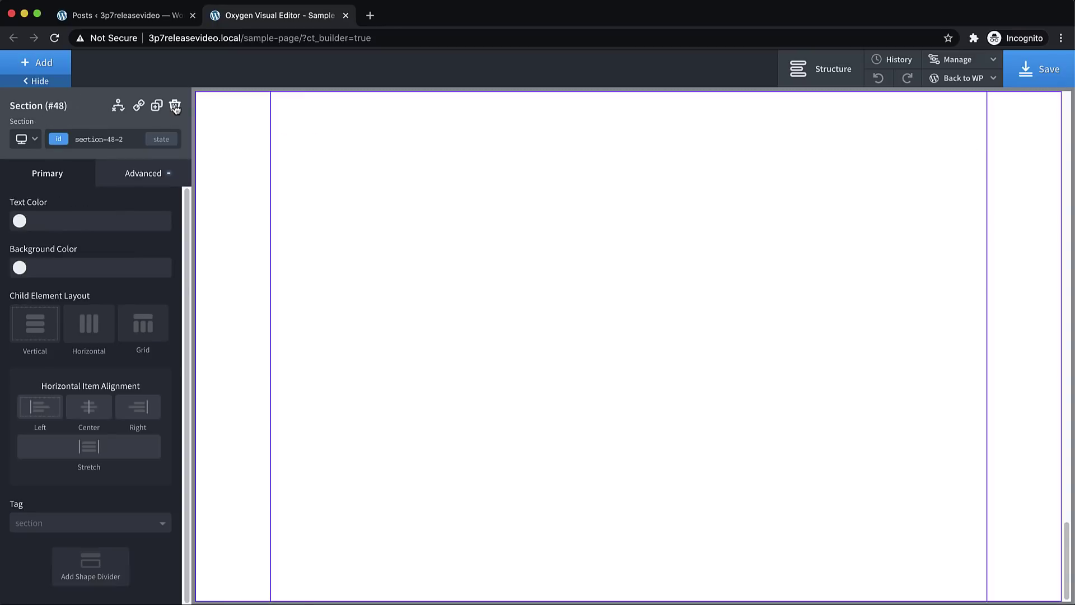
left_click(60, 66)
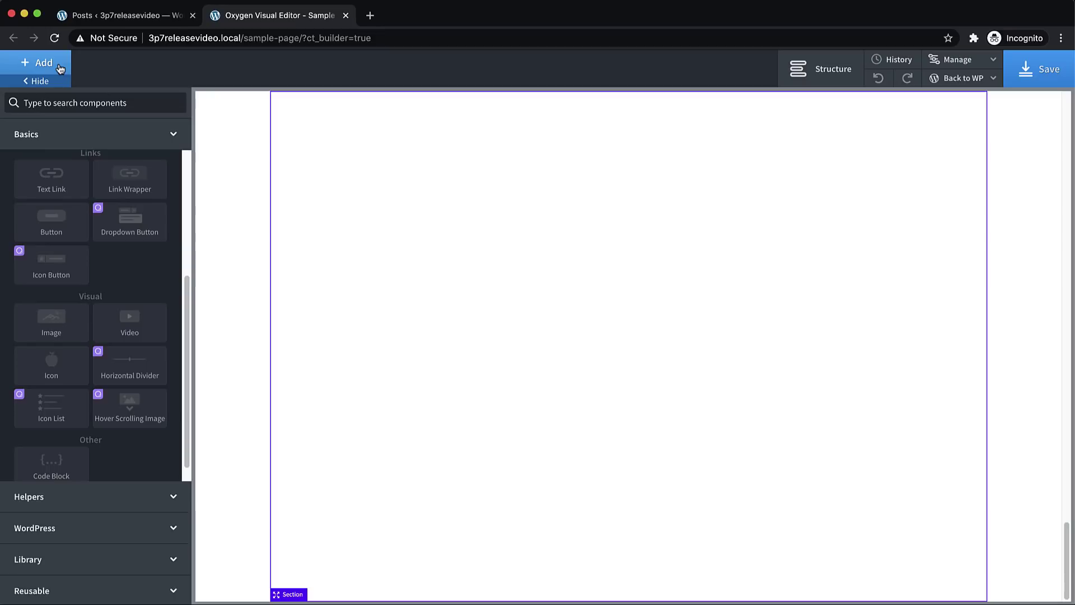
left_click_drag(187, 301, 187, 321)
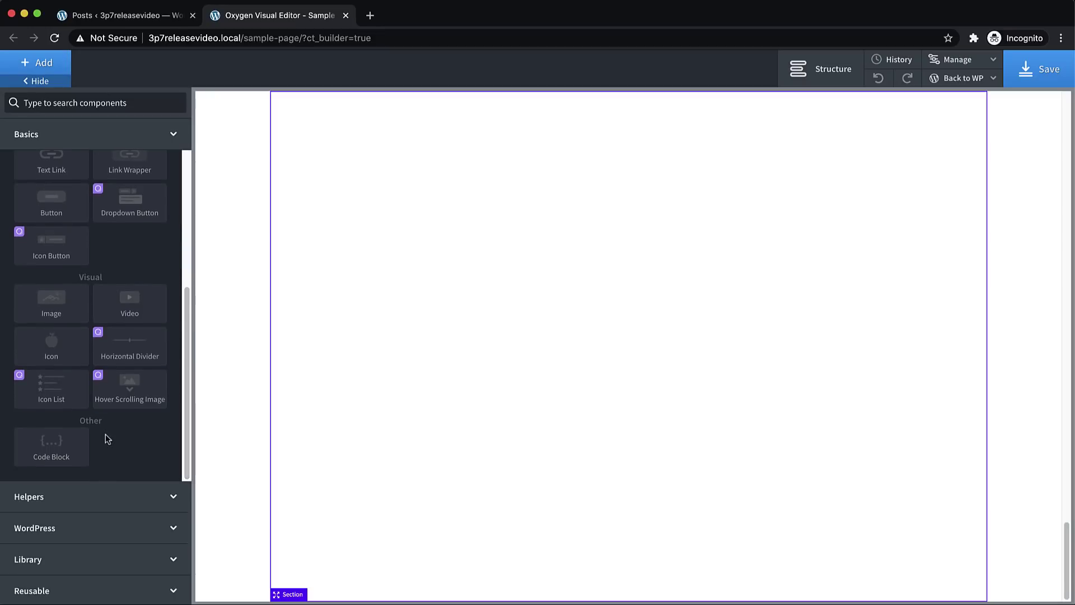
left_click(150, 498)
left_click_drag(183, 290, 173, 353)
left_click(134, 321)
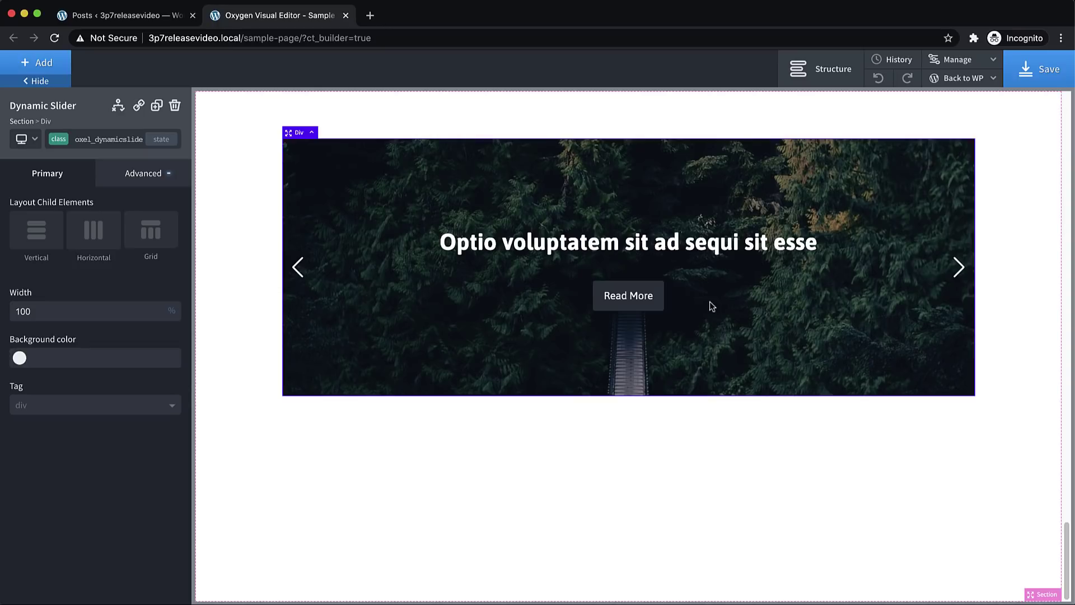
- Inspect the Dynamic Slider Code block's autoplay JavaScript in the structure tree
left_click(826, 69)
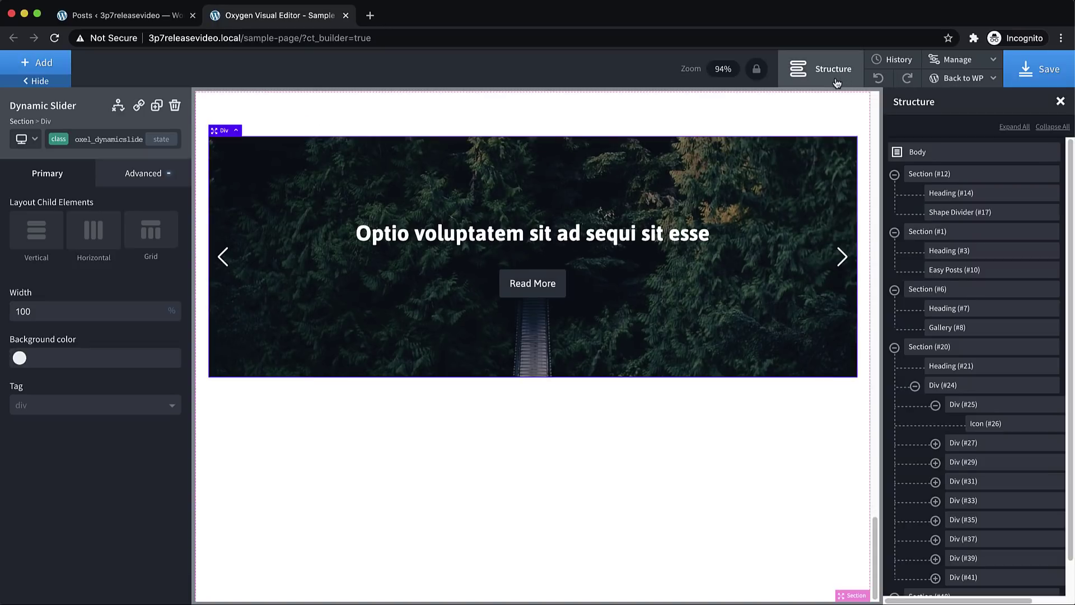
left_click(915, 580)
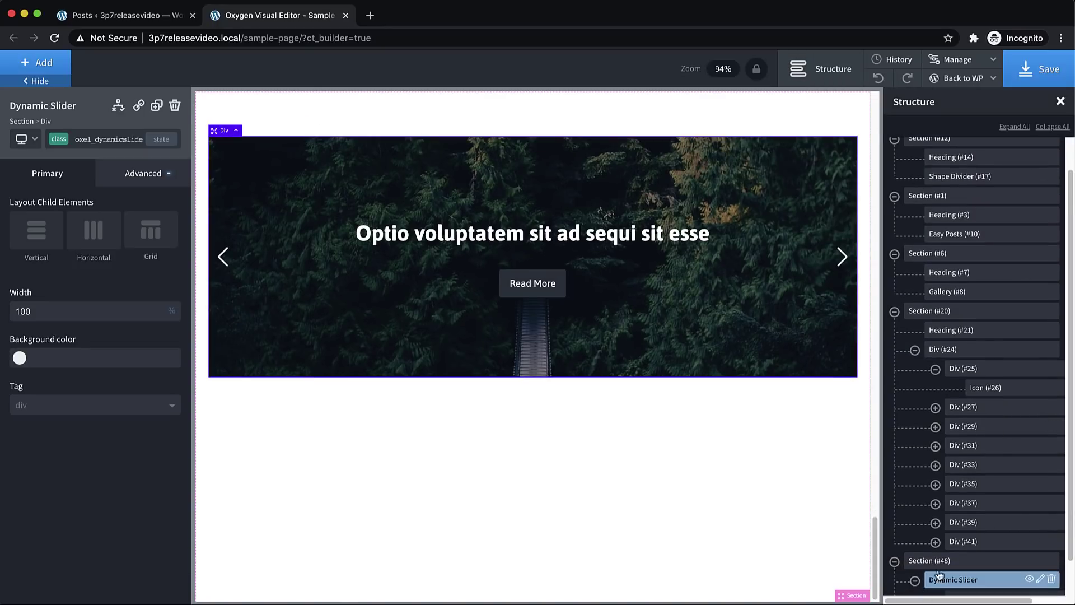
scroll(1022, 507, "down", 1)
left_click(996, 561)
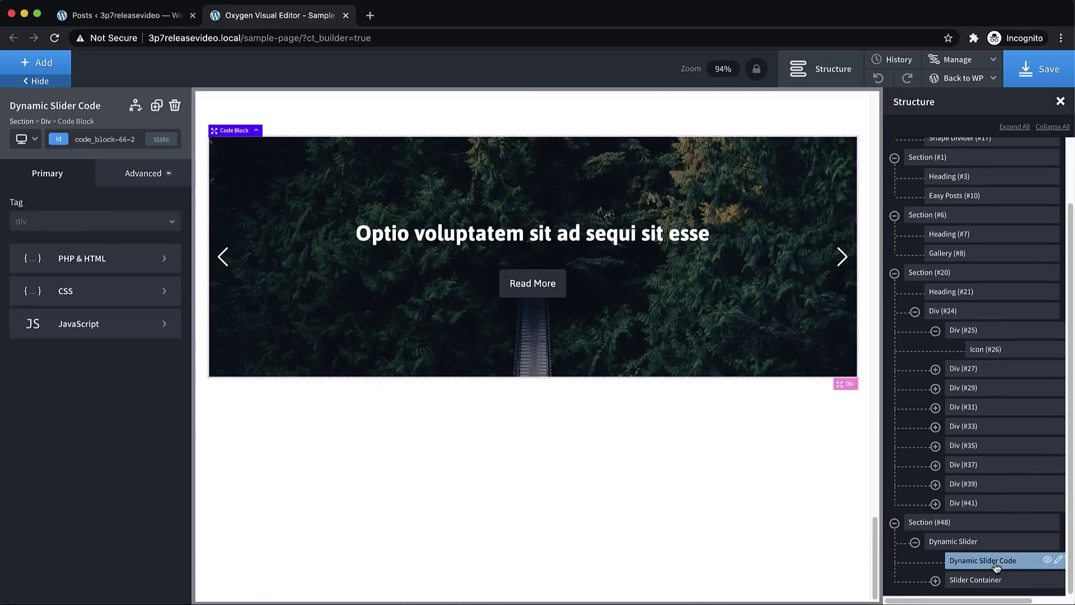
left_click(91, 323)
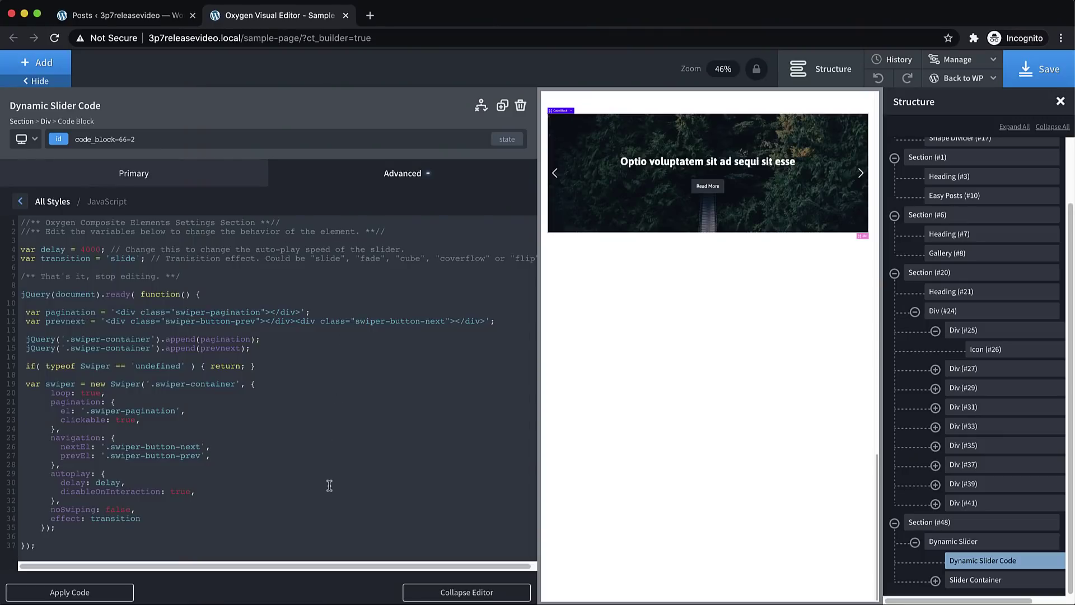
left_click(18, 202)
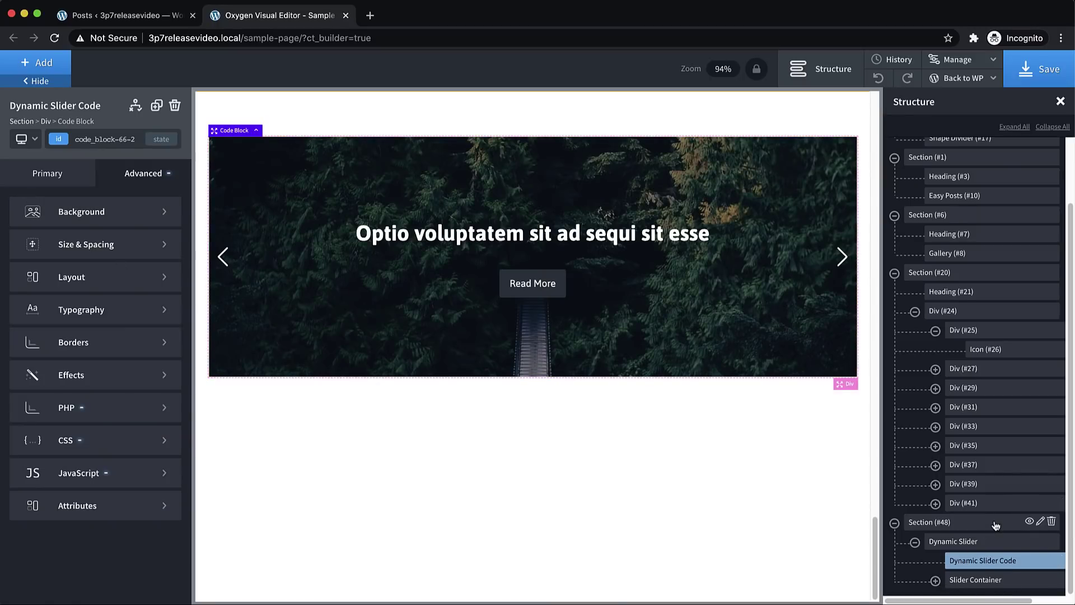
- Check the slider Repeater's post query settings, then save the page
left_click(935, 580)
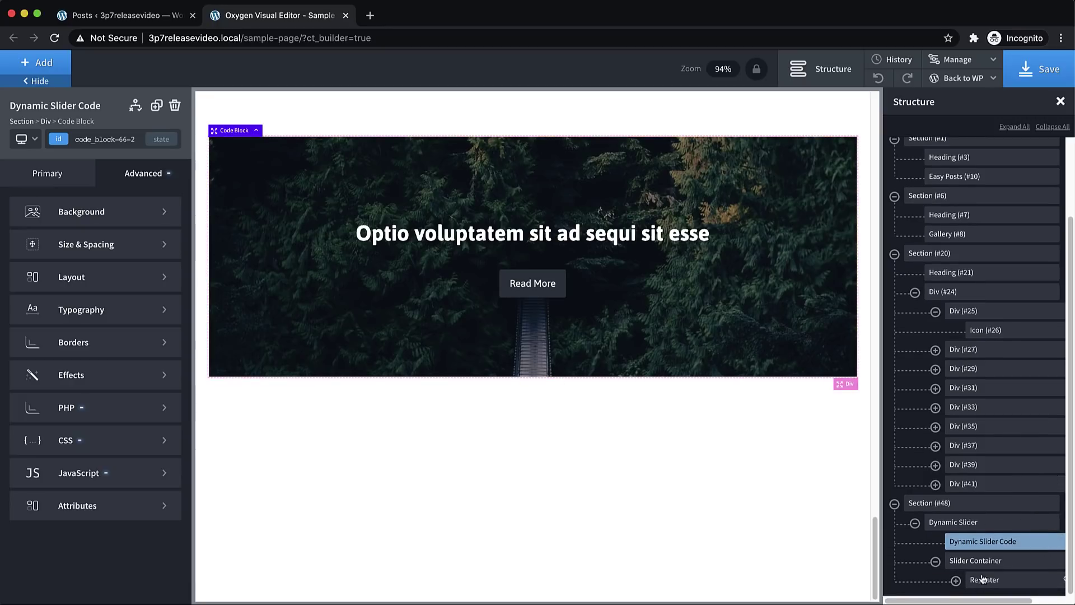
left_click(985, 580)
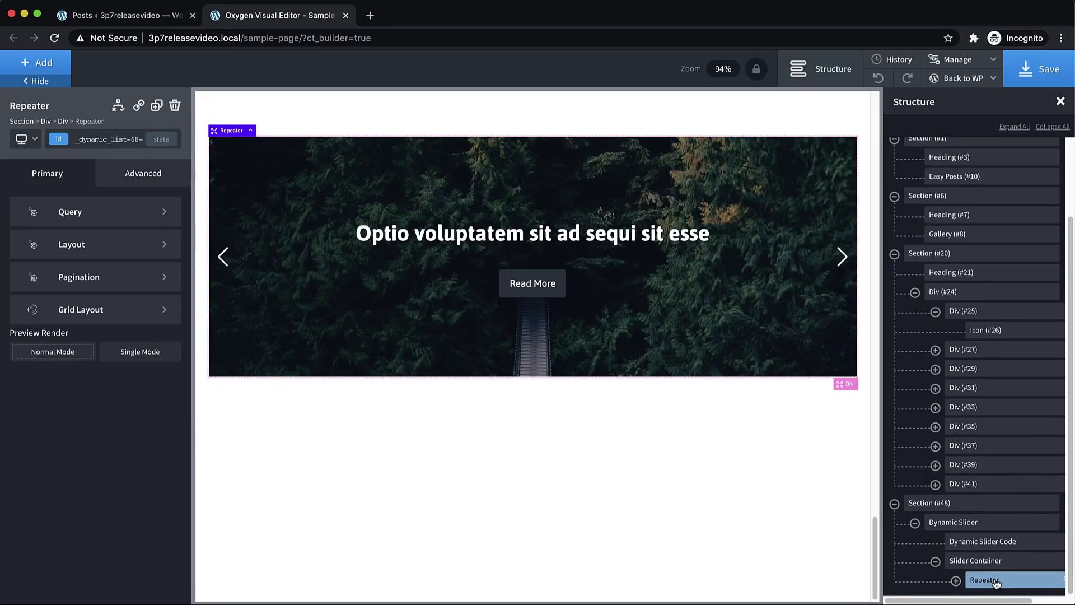
left_click(124, 222)
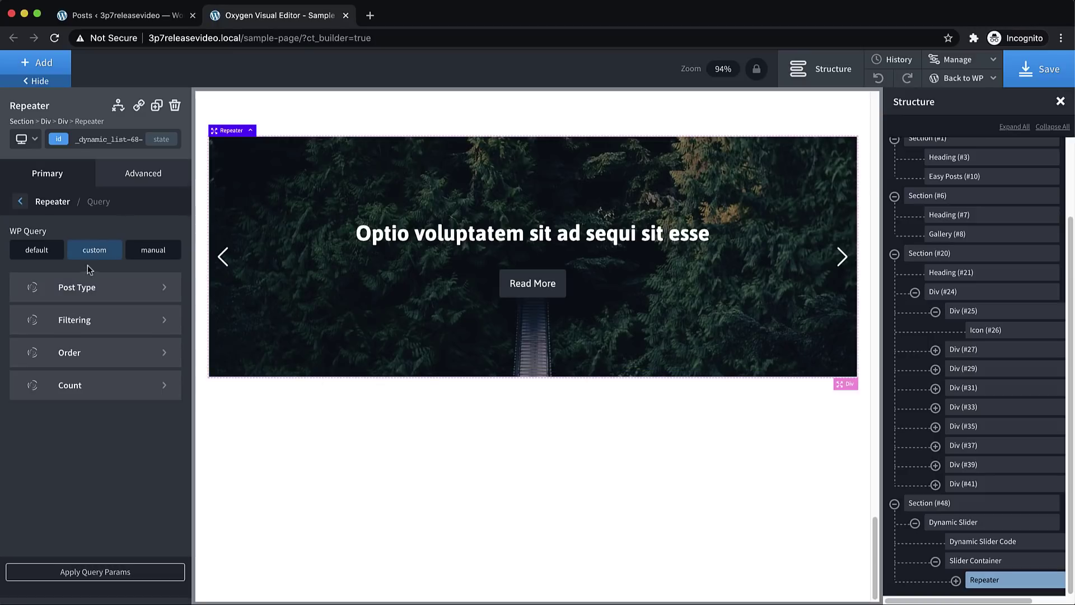
left_click(21, 203)
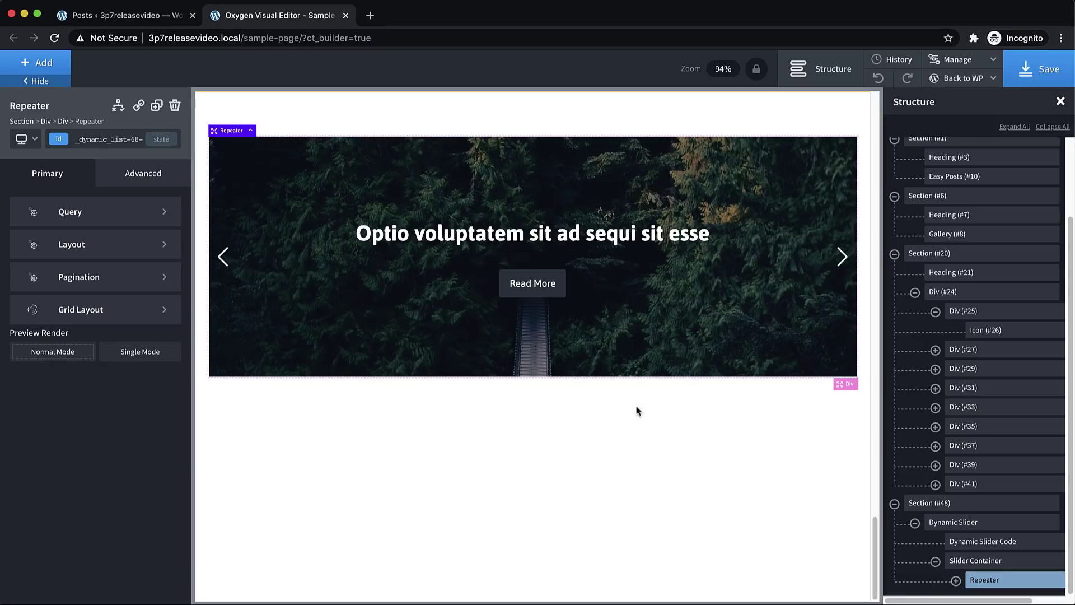
left_click(1040, 62)
- Open the page's front end in a new Chrome tab and scroll down to the slider
left_click(985, 78)
right_click(963, 125)
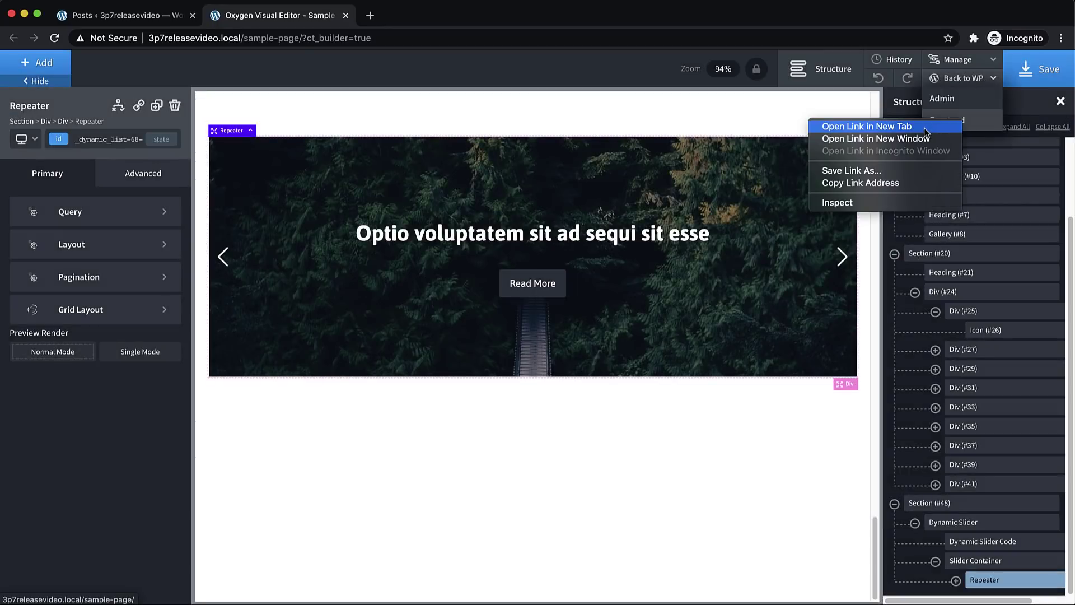
left_click(946, 126)
left_click(431, 15)
scroll(782, 444, "down", 5)
scroll(782, 444, "down", 15)
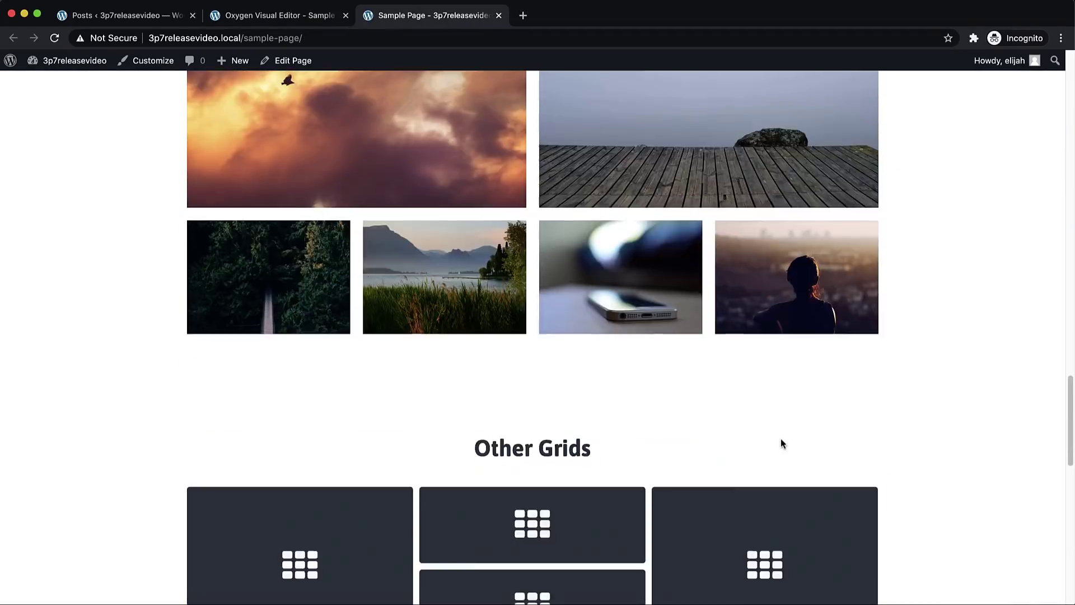
- Advance the Dynamic Slider through its post slides with the next arrow
left_click(862, 227)
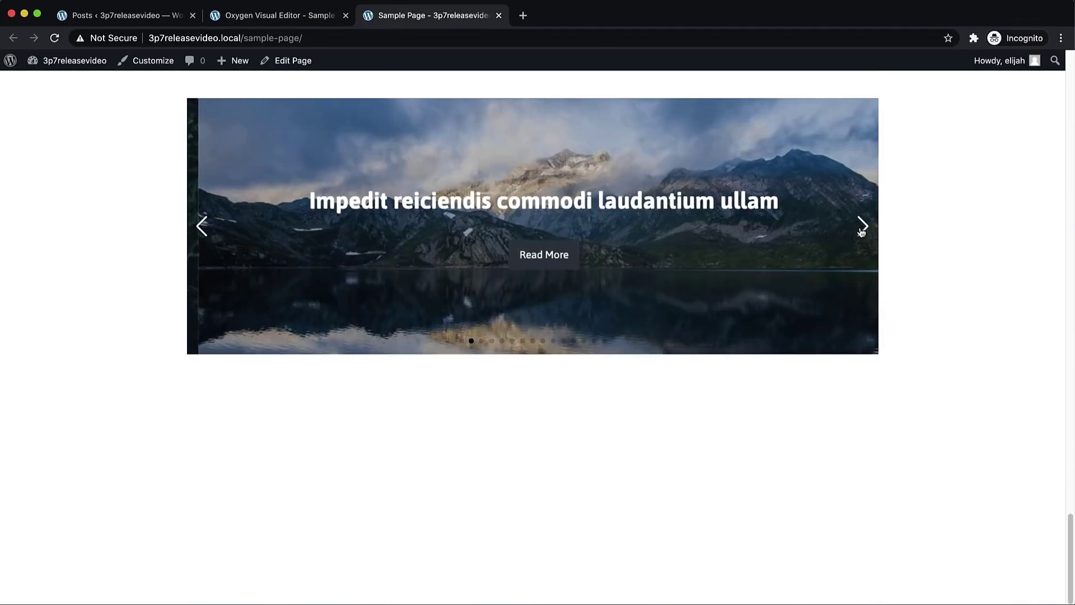
left_click(862, 227)
left_click(862, 227)
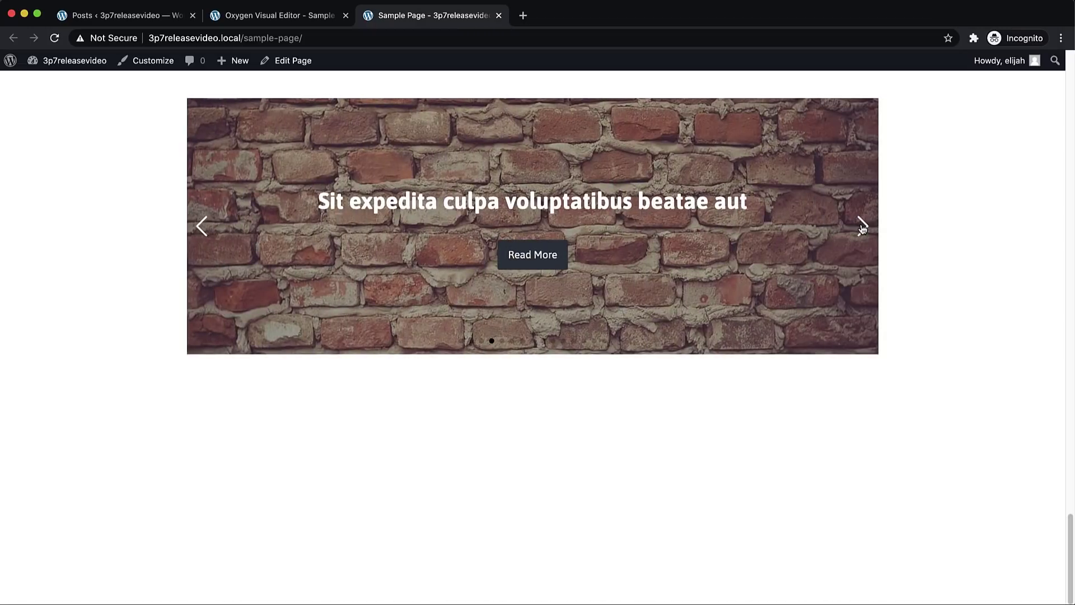
left_click(862, 226)
left_click(862, 227)
left_click(863, 227)
left_click(862, 227)
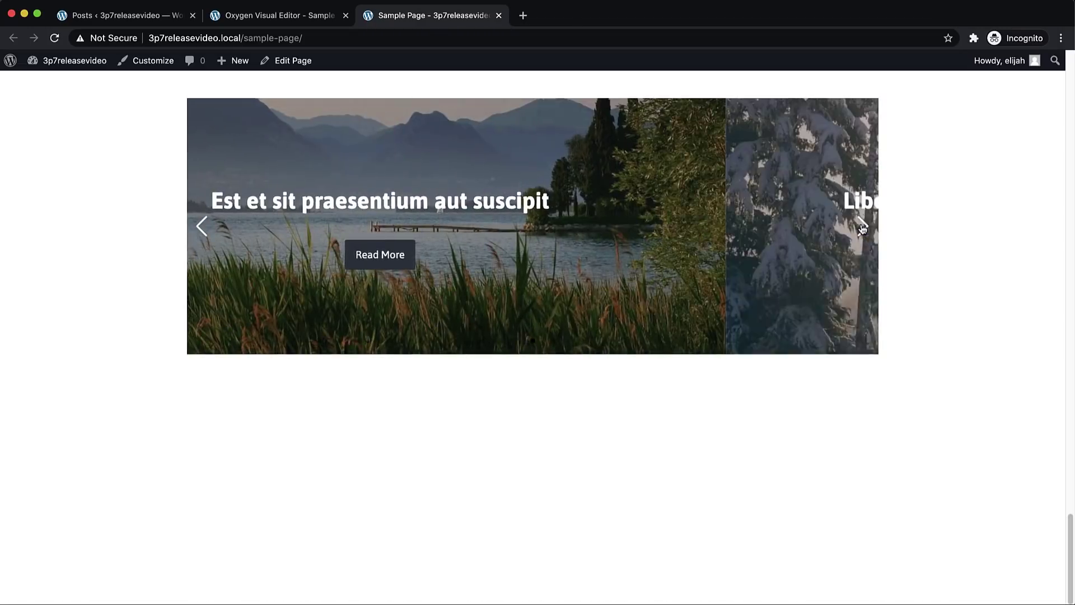
left_click(862, 226)
left_click(862, 226)
left_click(863, 227)
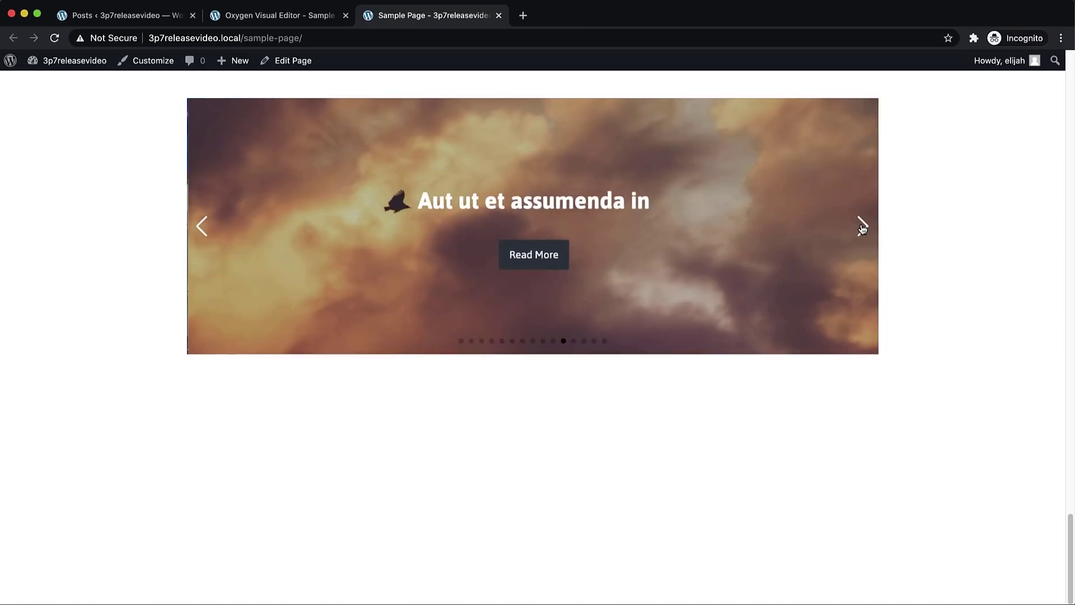
left_click(862, 227)
left_click(862, 226)
left_click(862, 226)
left_click(862, 227)
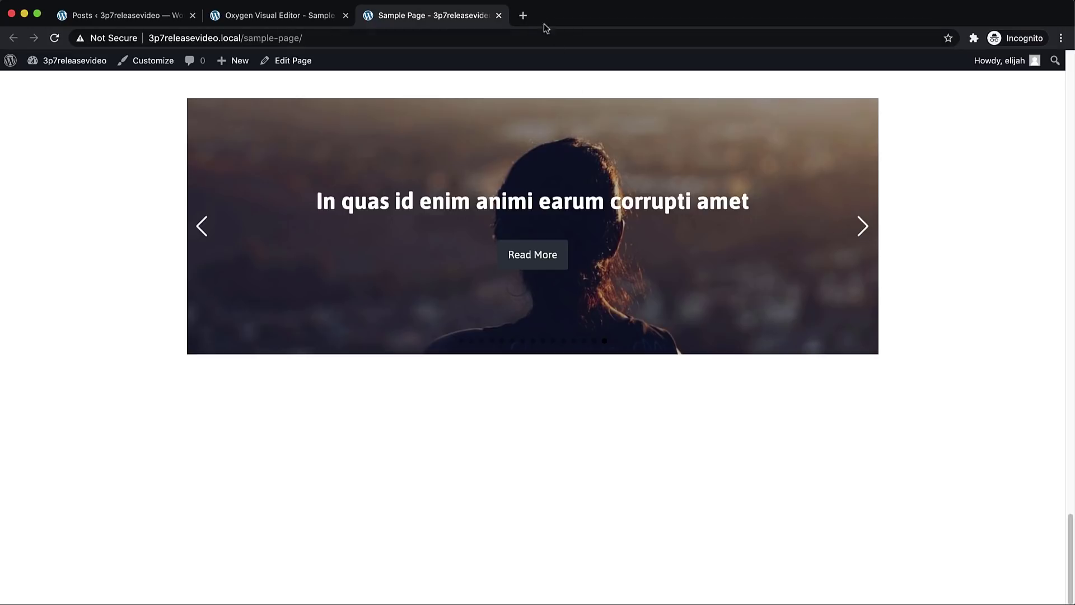
- Load oxygenbuilder.com/pricing in a new tab and scroll to the Composite Elements offer
left_click(525, 15)
type("oxygenb")
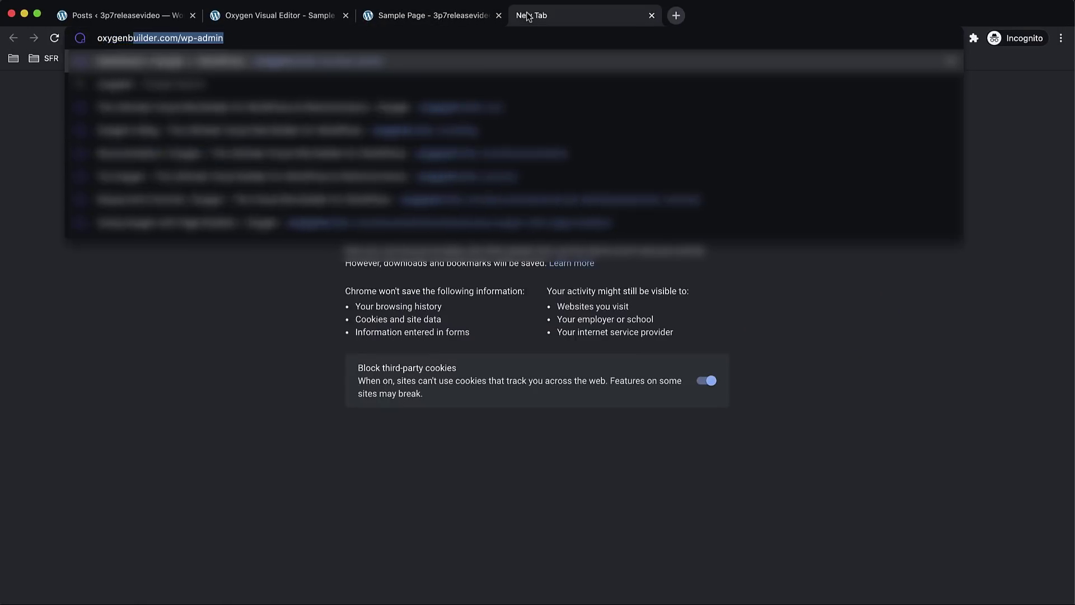
type("uilder.com/pricing")
key("Return")
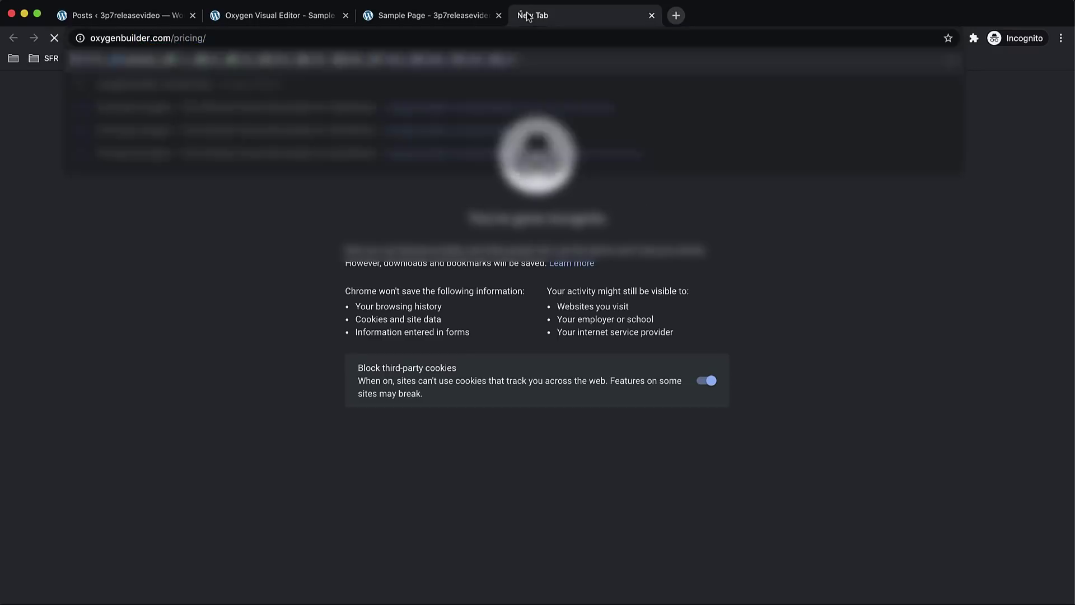
scroll(1072, 119, "down", 2)
scroll(1072, 119, "down", 8)
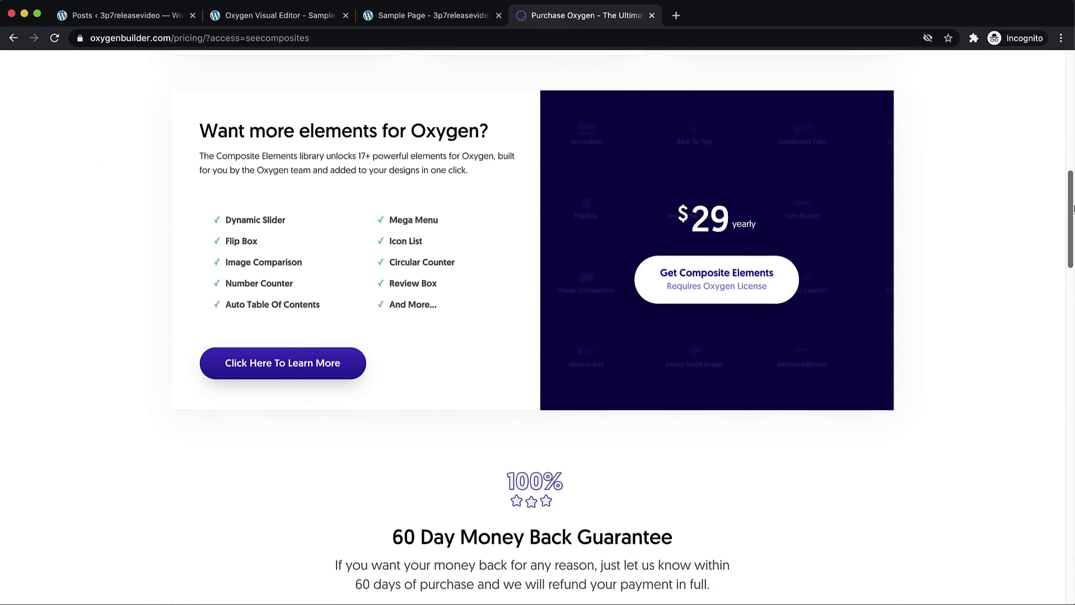